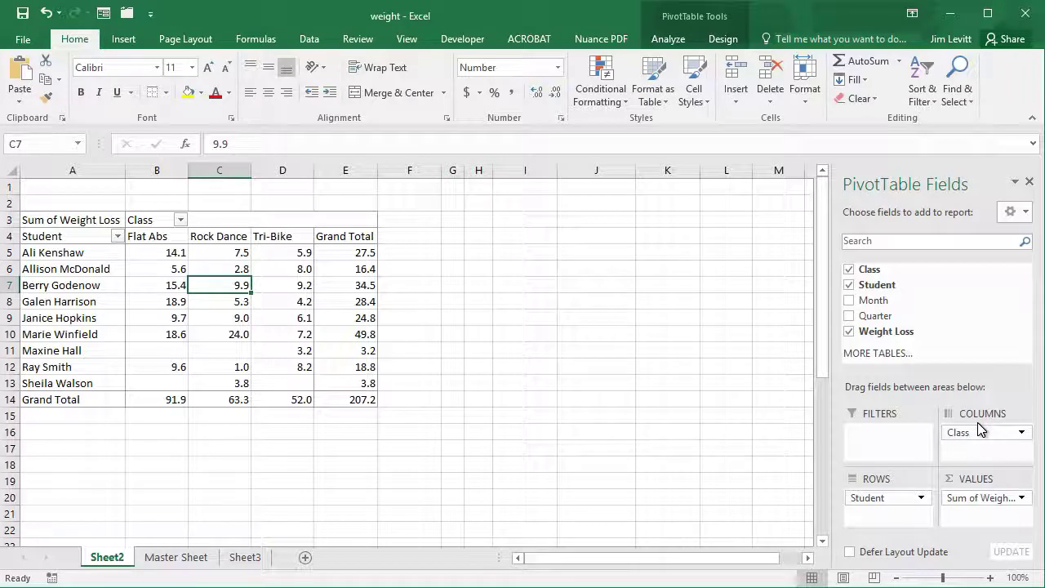
Step: Add the Month field to the pivot table's rows and place it above Student
{"action": "left_click_drag", "start_coordinate": [979, 430], "coordinate": [860, 320]}
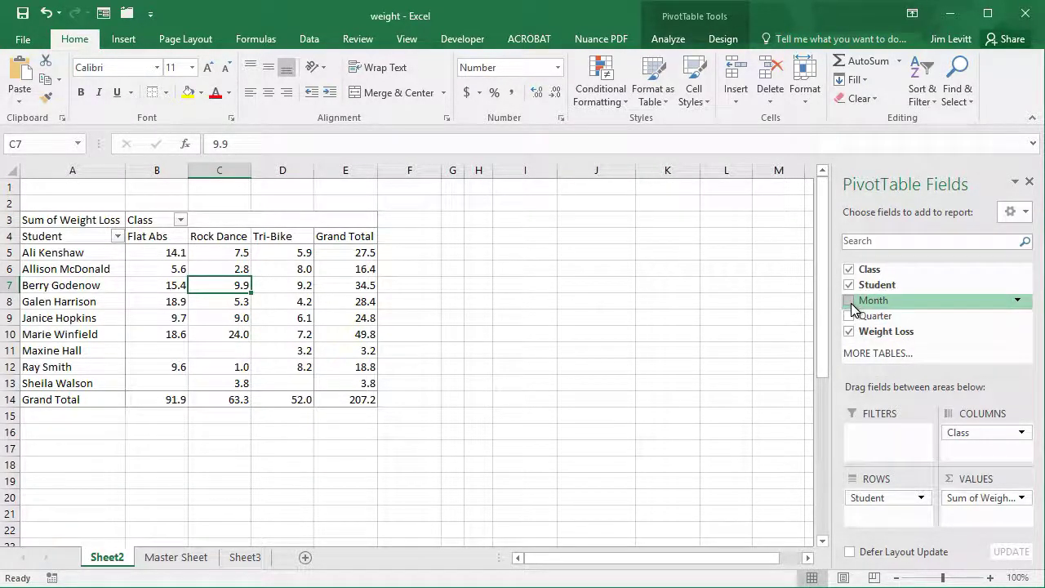
{"action": "left_click", "coordinate": [852, 304]}
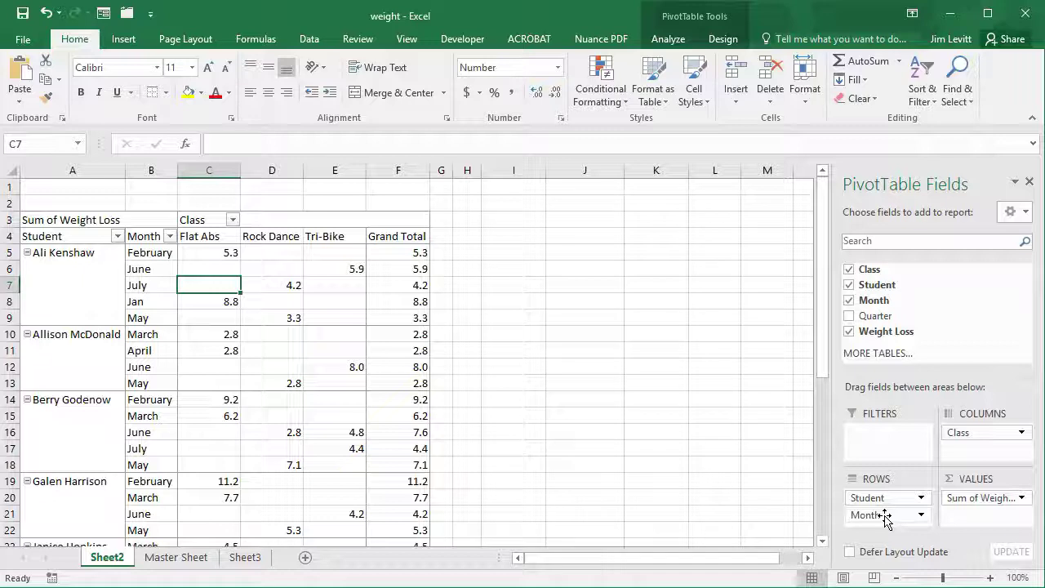
{"action": "left_click_drag", "start_coordinate": [886, 516], "coordinate": [889, 494]}
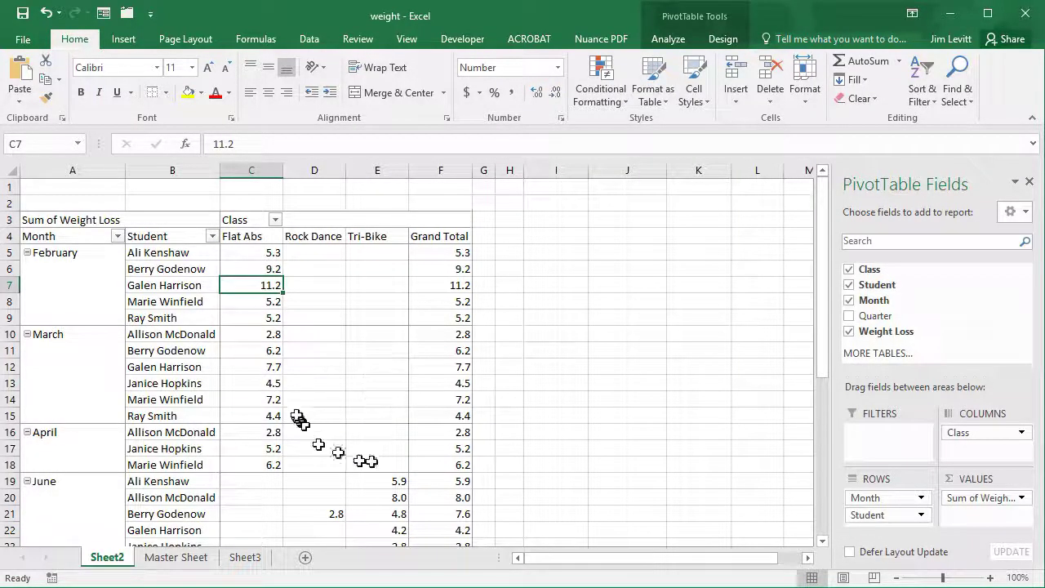
Step: Set the number format of the pivot table's Weight Loss values to two decimal places and check the result down the table
{"action": "right_click", "coordinate": [268, 285]}
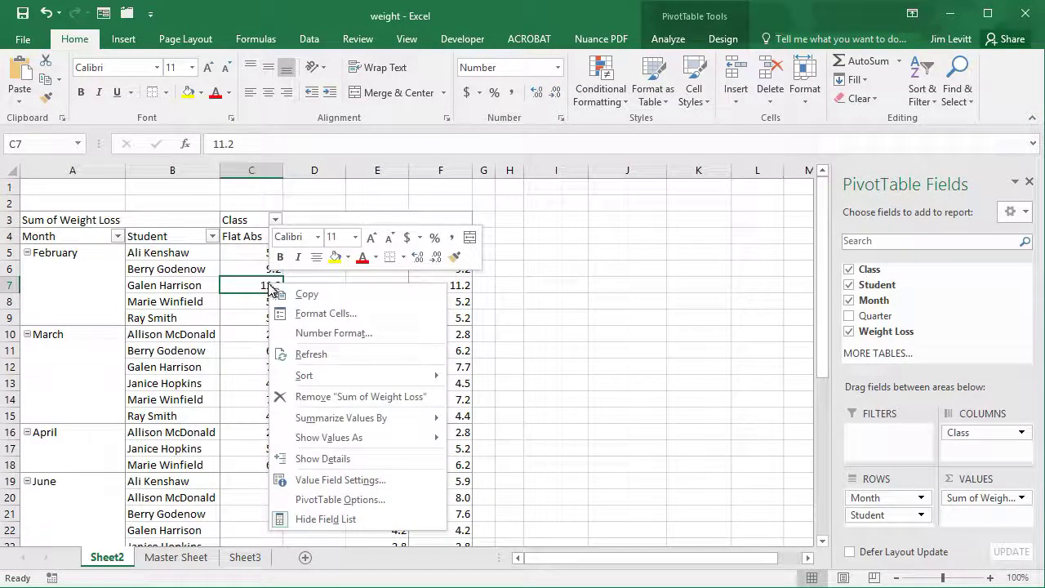
{"action": "left_click", "coordinate": [336, 333]}
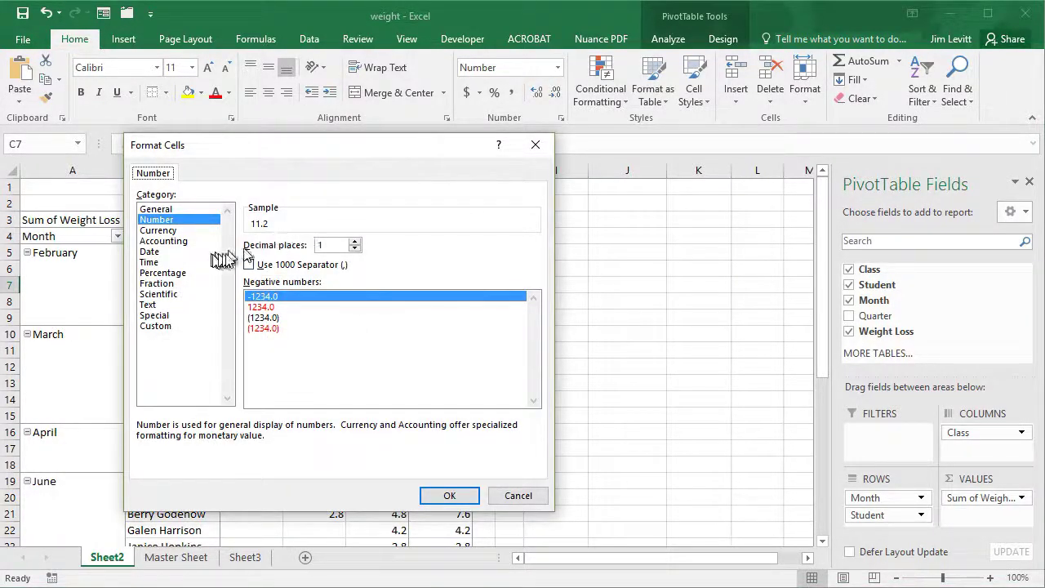
{"action": "left_click", "coordinate": [356, 243]}
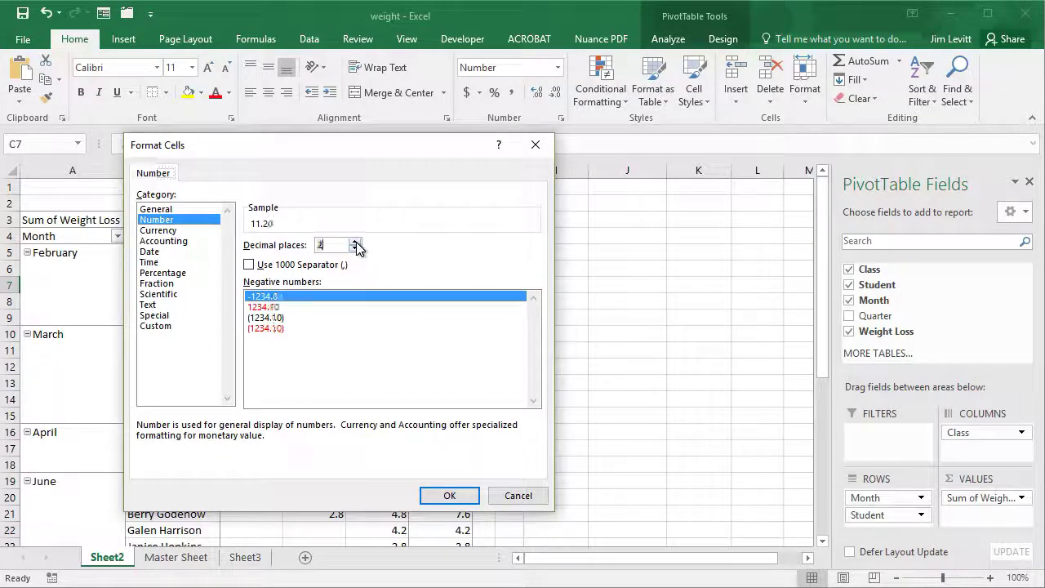
{"action": "left_click", "coordinate": [451, 495]}
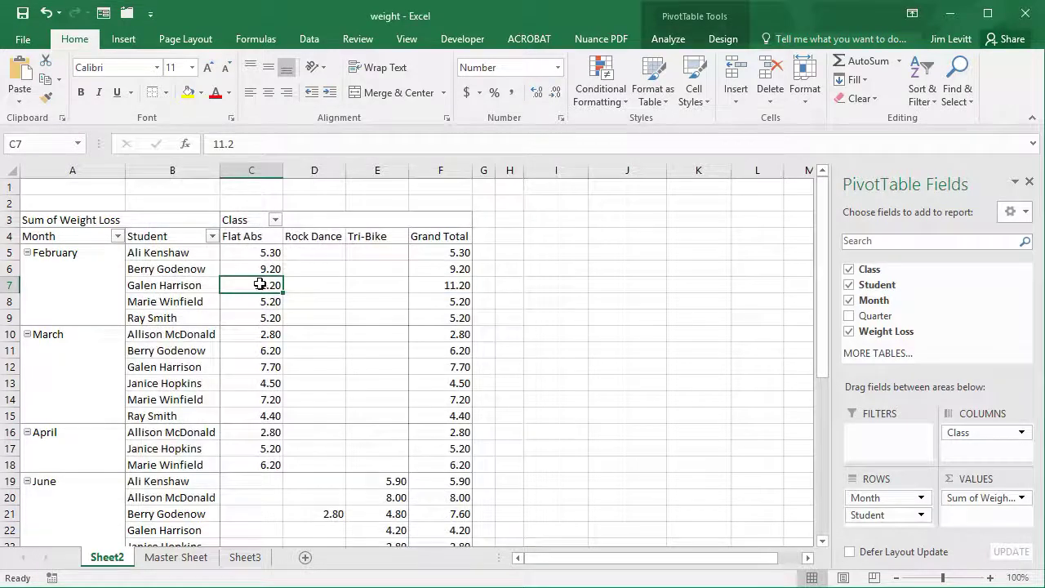
{"action": "scroll", "coordinate": [341, 406], "scroll_direction": "down", "scroll_amount": 4}
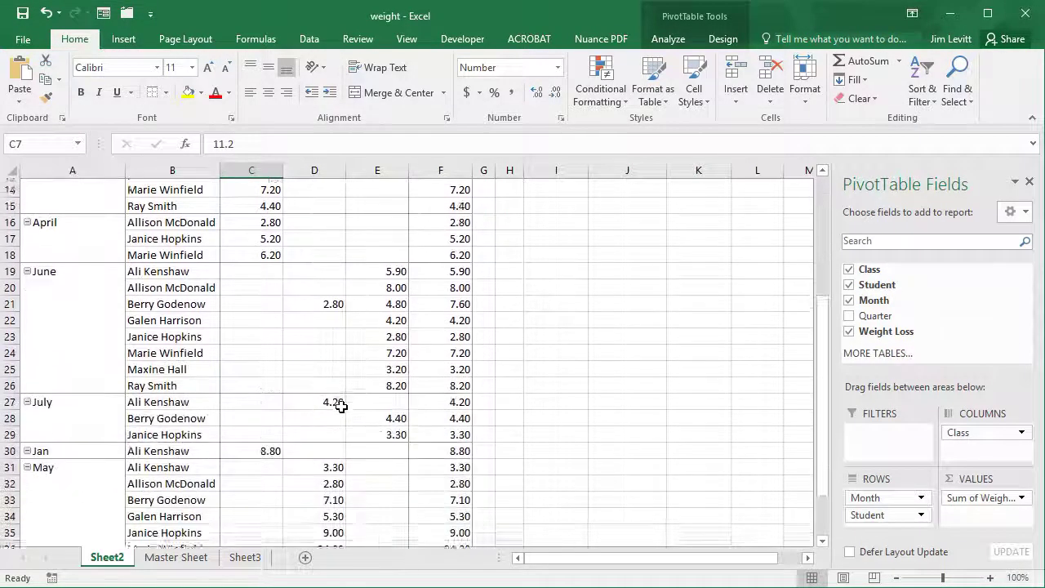
{"action": "scroll", "coordinate": [341, 407], "scroll_direction": "down", "scroll_amount": 2}
{"action": "scroll", "coordinate": [341, 406], "scroll_direction": "up", "scroll_amount": 6}
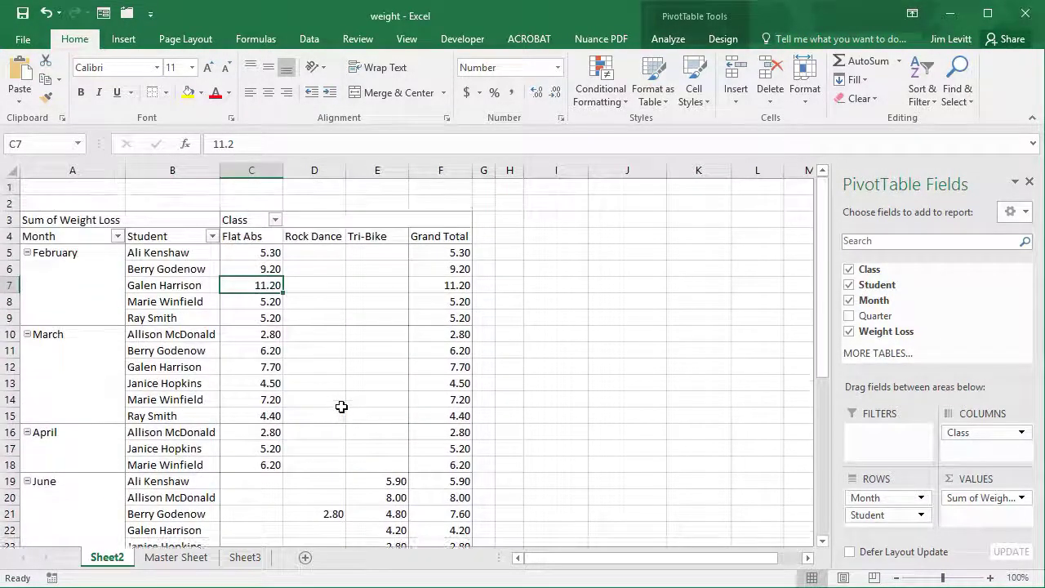
{"action": "scroll", "coordinate": [341, 407], "scroll_direction": "down", "scroll_amount": 1}
{"action": "scroll", "coordinate": [341, 407], "scroll_direction": "up", "scroll_amount": 1}
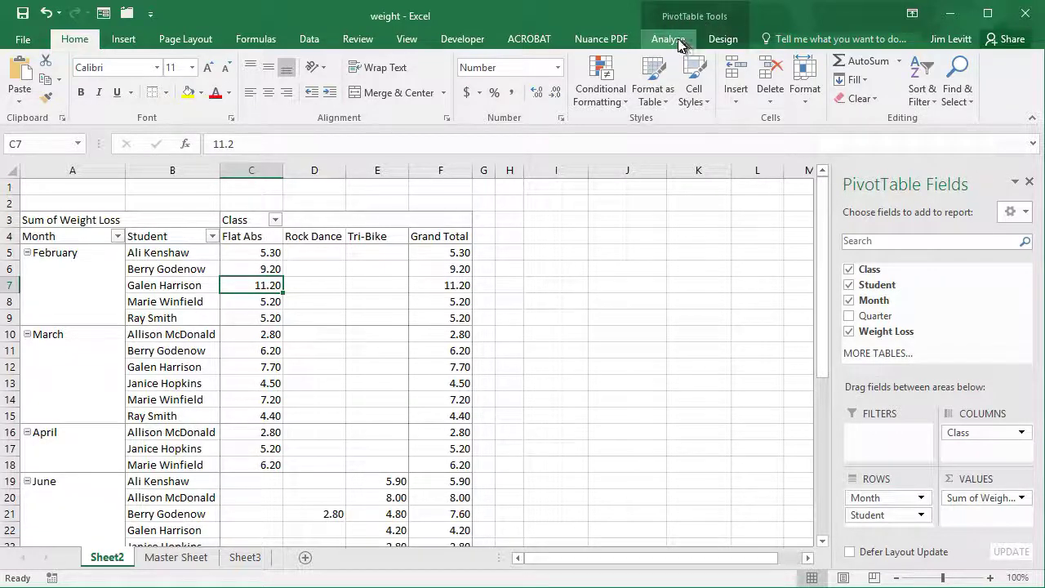
Step: Turn the pivot table's grand totals on for rows only and check the end of the table
{"action": "left_click", "coordinate": [724, 41]}
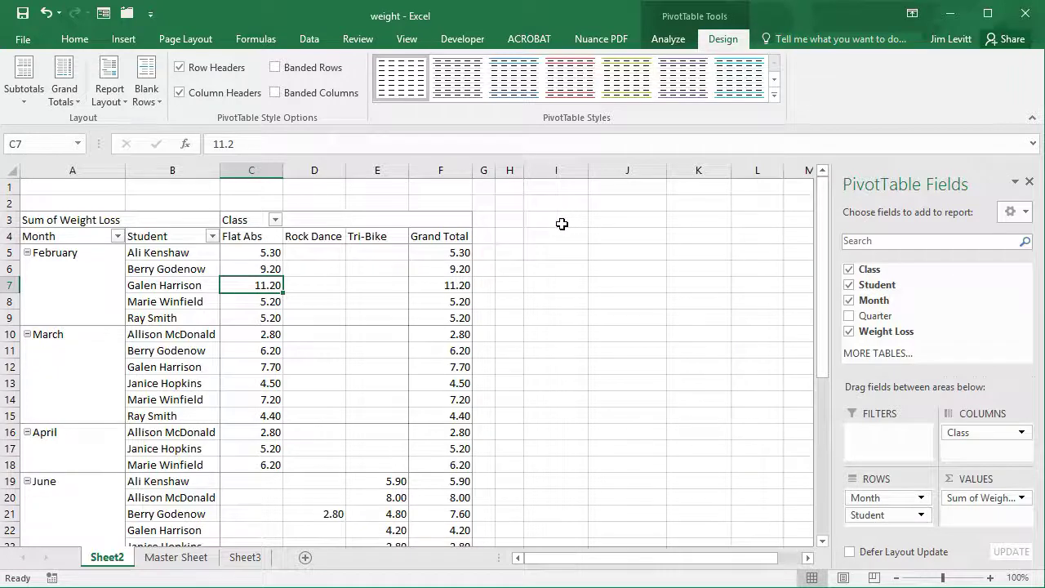
{"action": "scroll", "coordinate": [562, 224], "scroll_direction": "down", "scroll_amount": 12}
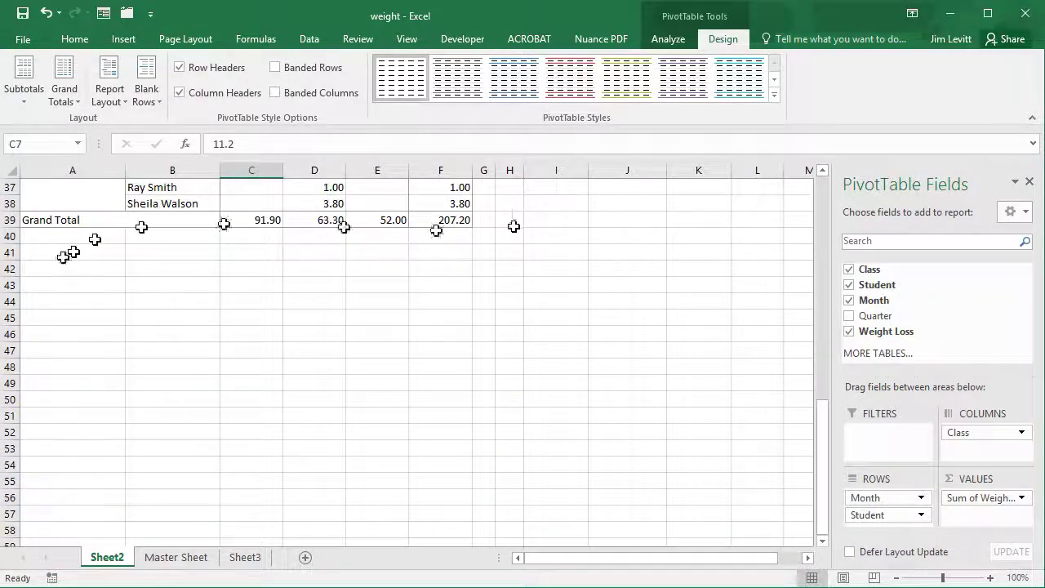
{"action": "scroll", "coordinate": [535, 276], "scroll_direction": "up", "scroll_amount": 12}
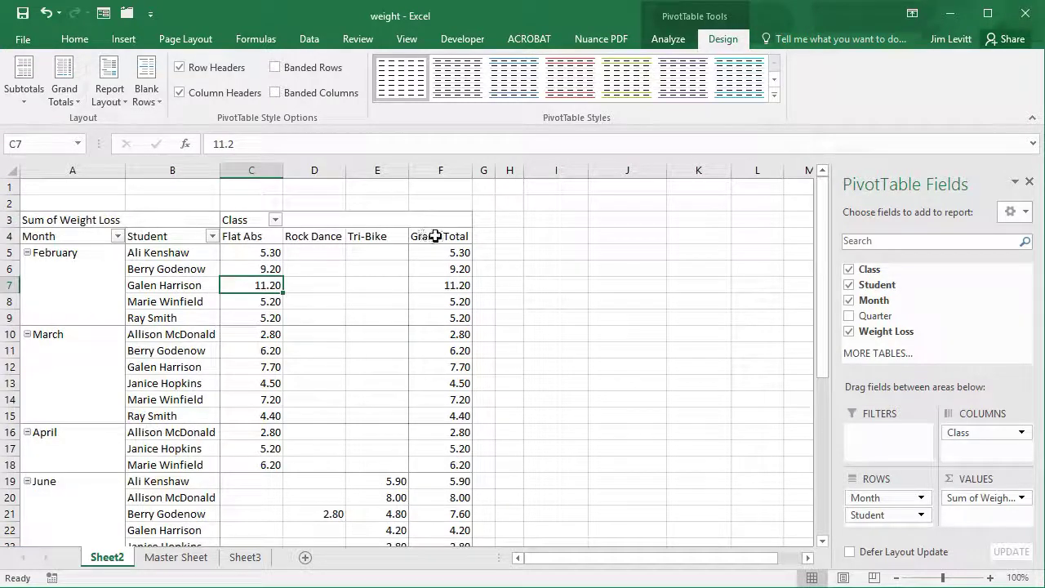
{"action": "left_click", "coordinate": [62, 82]}
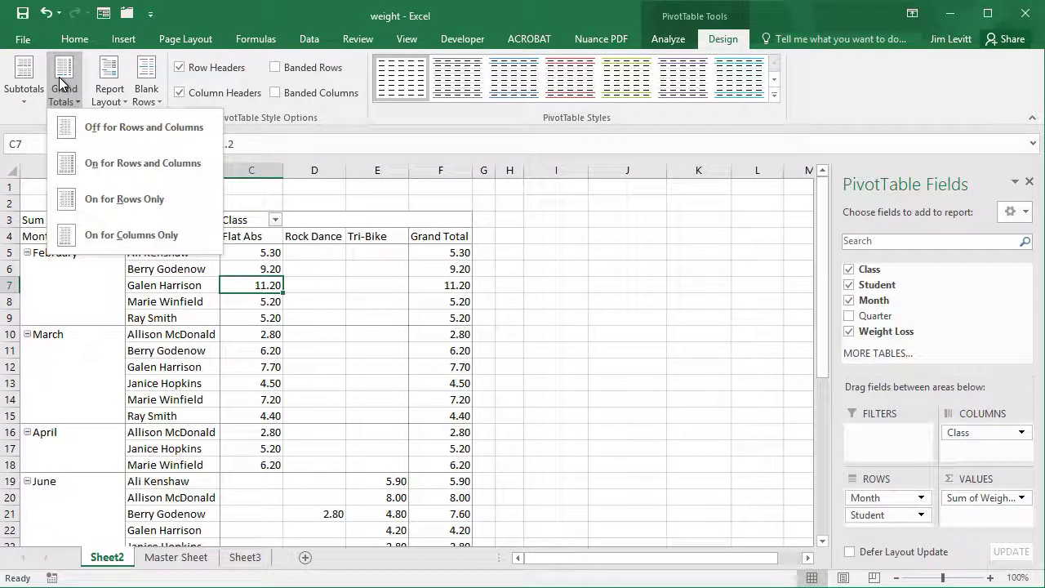
{"action": "left_click", "coordinate": [122, 204]}
{"action": "scroll", "coordinate": [668, 369], "scroll_direction": "down", "scroll_amount": 10}
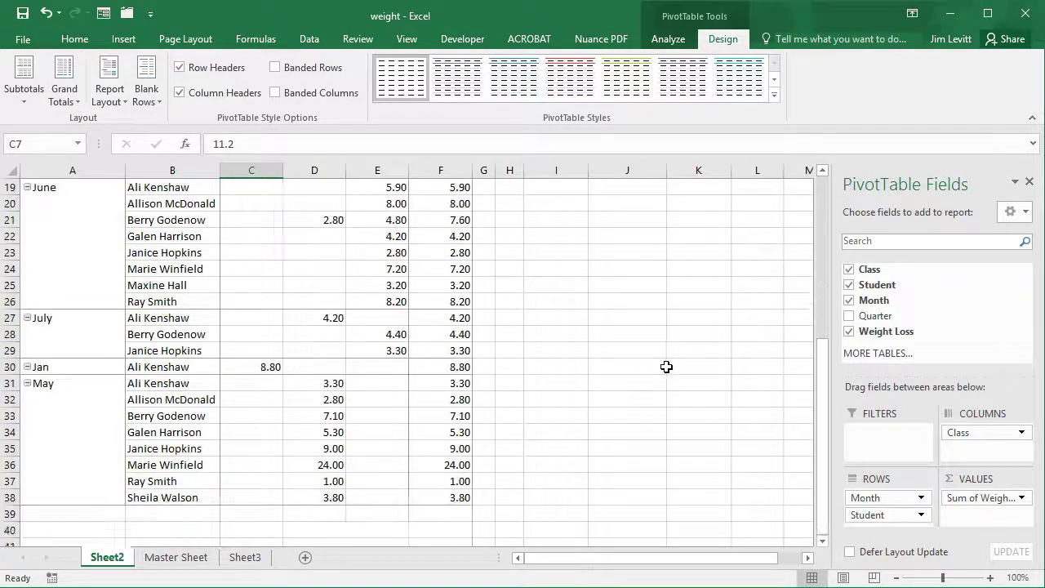
{"action": "scroll", "coordinate": [667, 368], "scroll_direction": "up", "scroll_amount": 1}
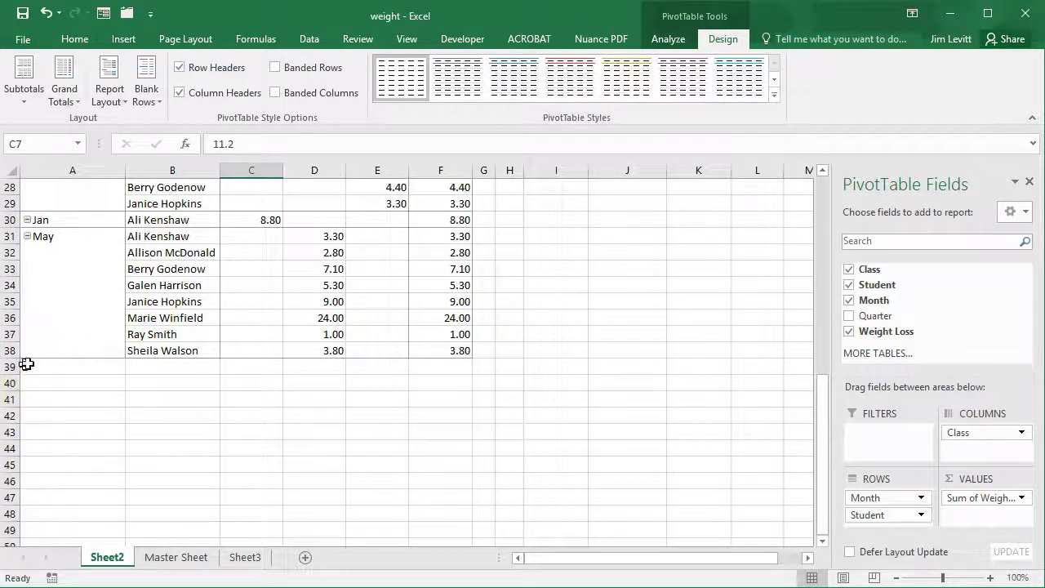
{"action": "scroll", "coordinate": [583, 354], "scroll_direction": "up", "scroll_amount": 9}
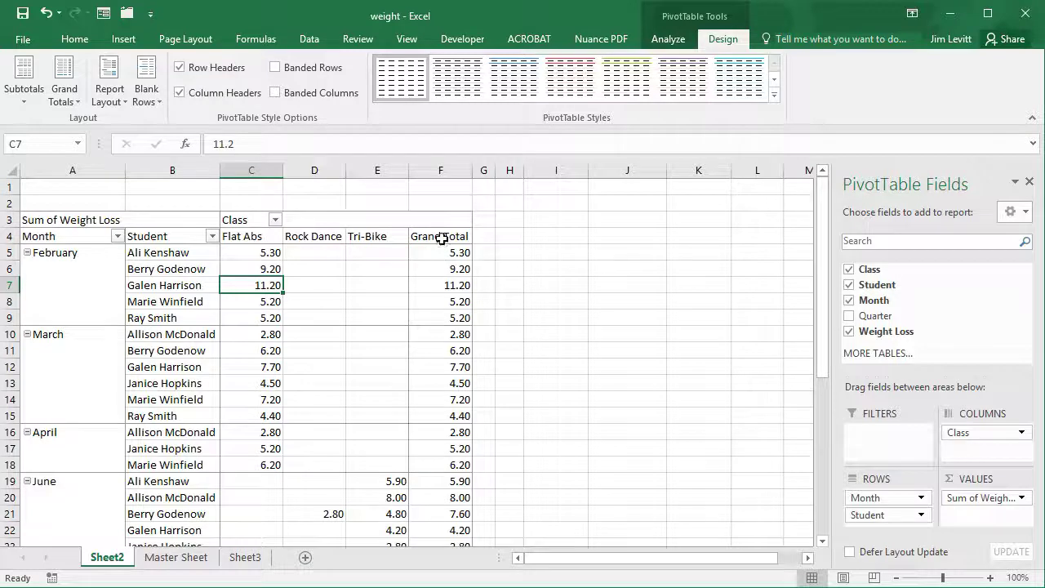
Step: Rename the Grand Total column header in F4 to "Total Weight Loss" and fit column F to its contents
{"action": "left_click", "coordinate": [441, 238]}
{"action": "left_click_drag", "start_coordinate": [214, 143], "coordinate": [278, 144]}
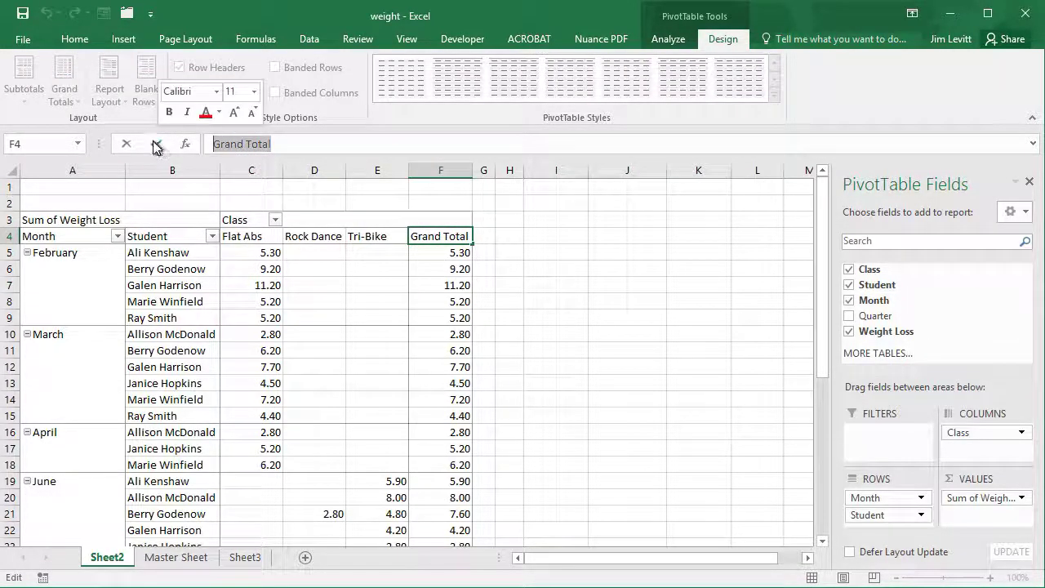
{"action": "type", "text": "Total Weight"}
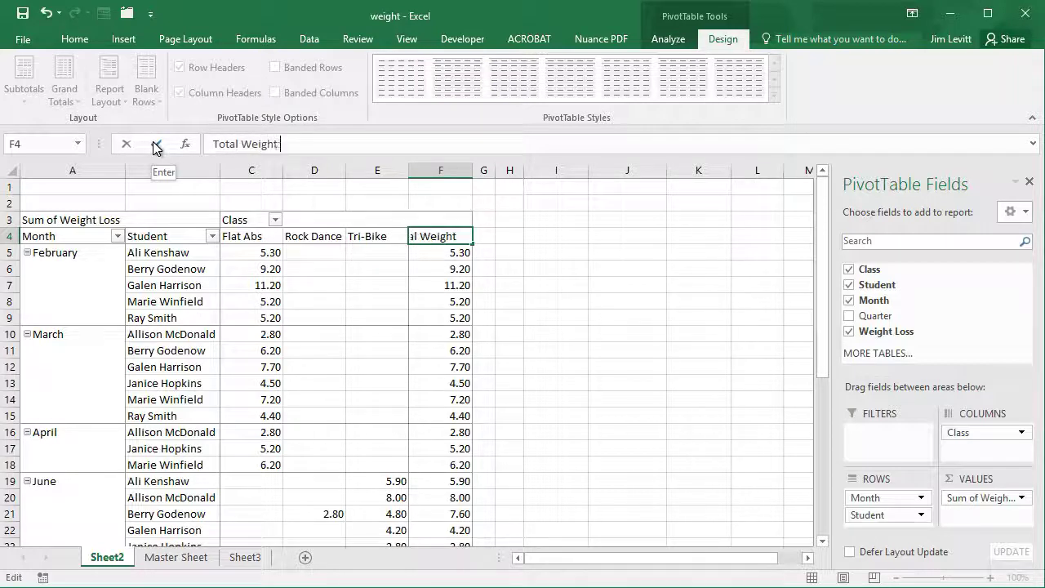
{"action": "type", "text": " Loss"}
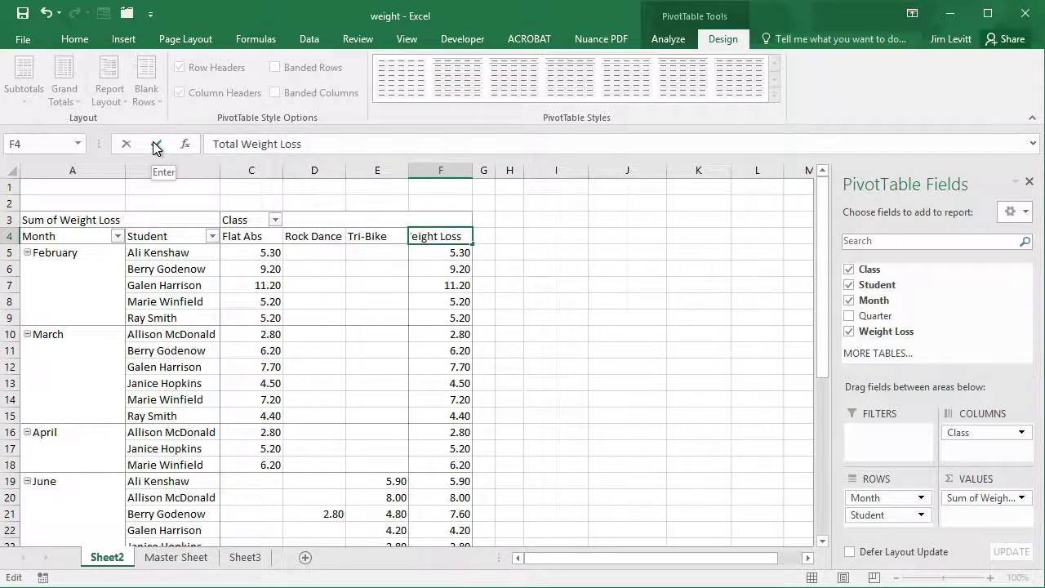
{"action": "left_click", "coordinate": [529, 220]}
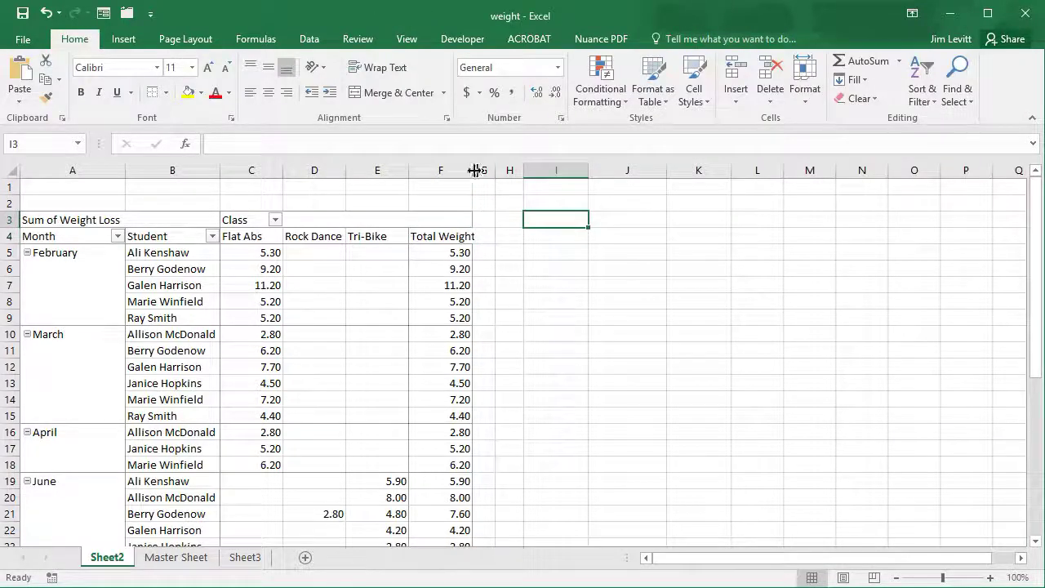
{"action": "left_click_drag", "start_coordinate": [478, 173], "coordinate": [480, 172]}
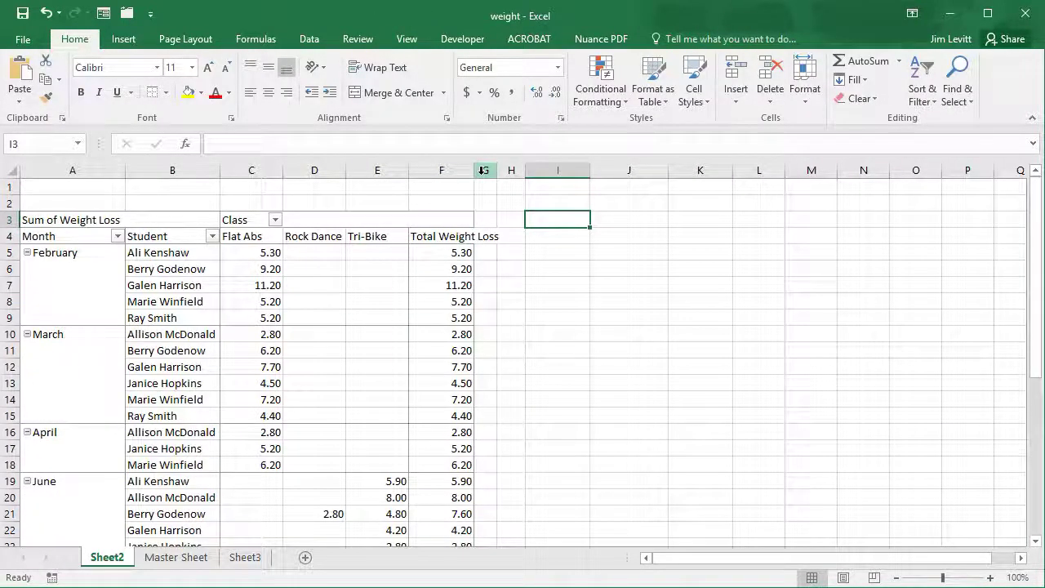
{"action": "double_click", "coordinate": [475, 173]}
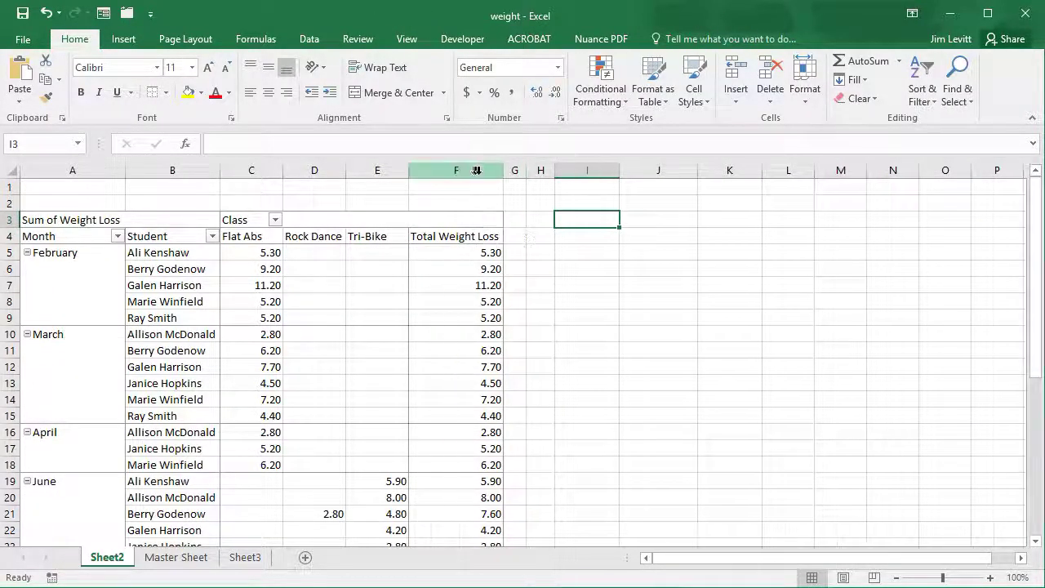
Step: Turn the pivot table's grand totals on for both rows and columns and check the total row's label
{"action": "left_click", "coordinate": [471, 239]}
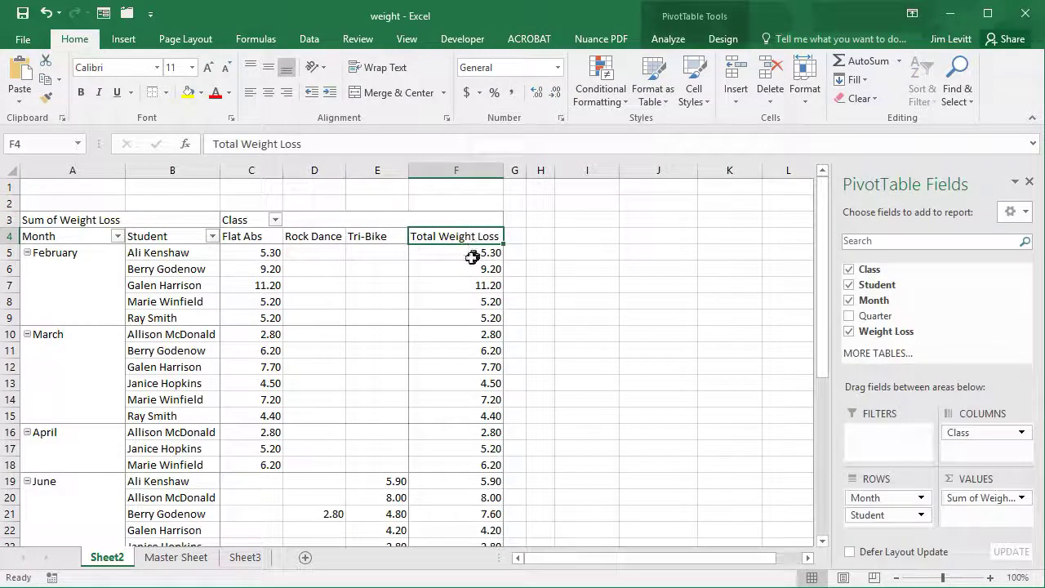
{"action": "left_click", "coordinate": [468, 254]}
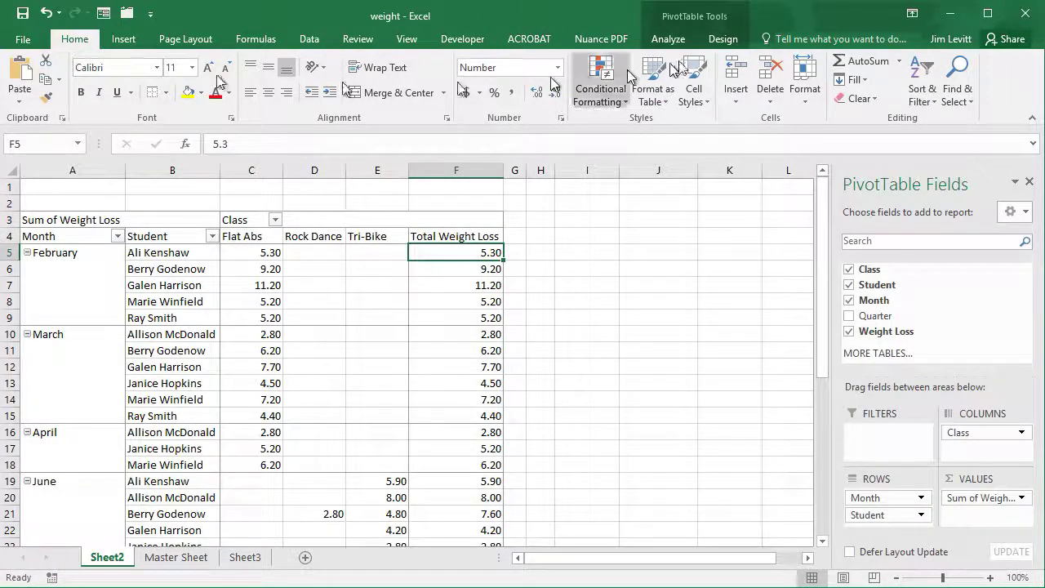
{"action": "left_click", "coordinate": [724, 41]}
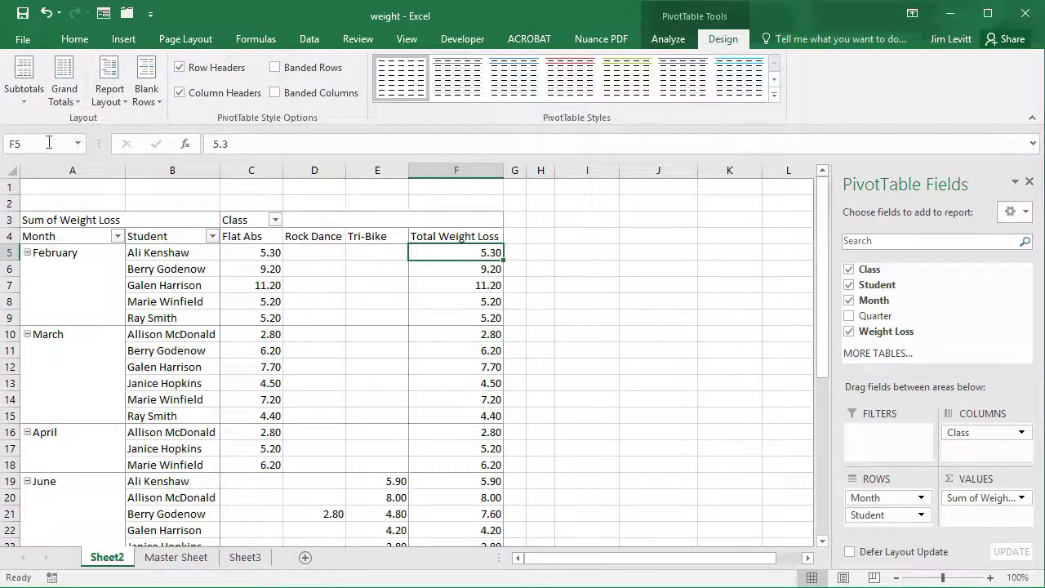
{"action": "left_click", "coordinate": [62, 73]}
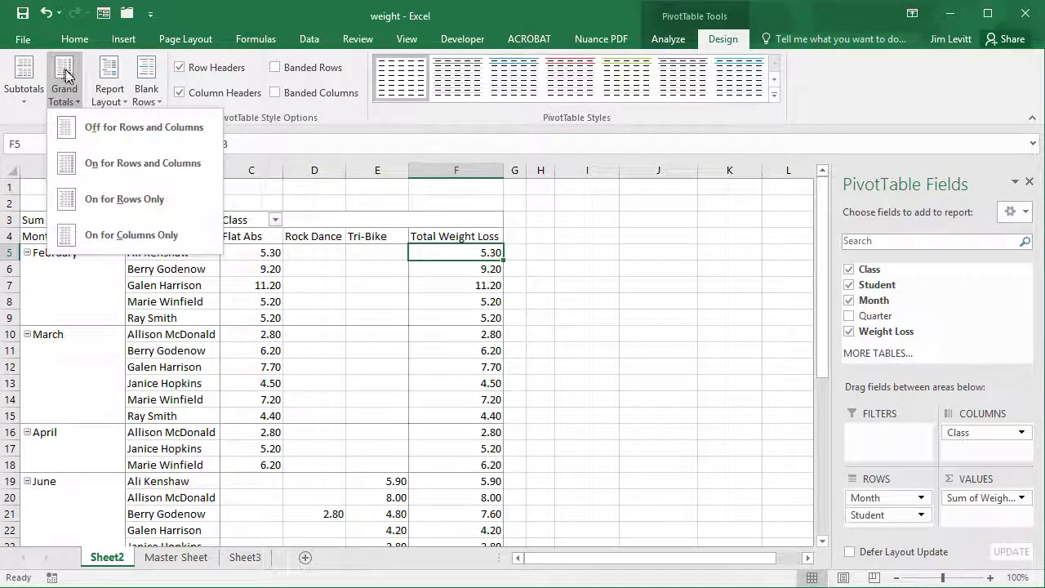
{"action": "left_click", "coordinate": [69, 164]}
{"action": "scroll", "coordinate": [611, 335], "scroll_direction": "down", "scroll_amount": 6}
{"action": "scroll", "coordinate": [612, 335], "scroll_direction": "down", "scroll_amount": 5}
{"action": "scroll", "coordinate": [612, 335], "scroll_direction": "up", "scroll_amount": 2}
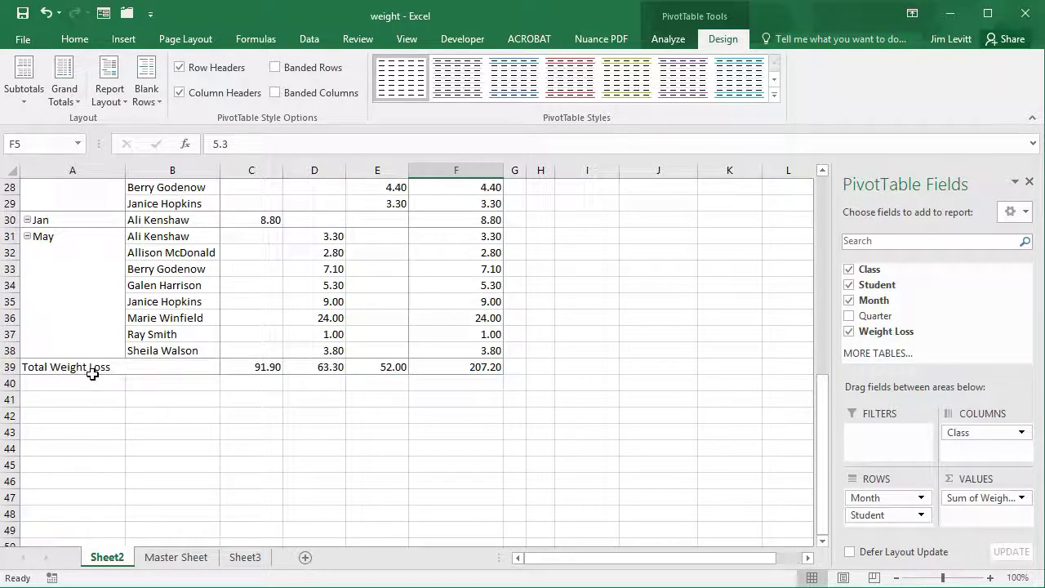
{"action": "scroll", "coordinate": [629, 363], "scroll_direction": "up", "scroll_amount": 9}
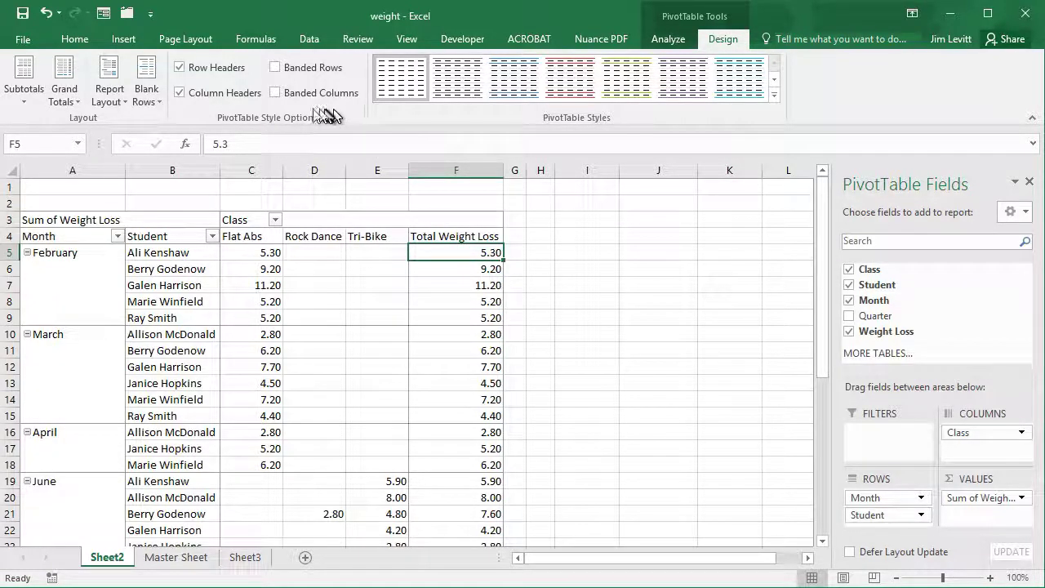
Step: Show all subtotals at the bottom of each month group and review them through the pivot table
{"action": "left_click", "coordinate": [24, 77]}
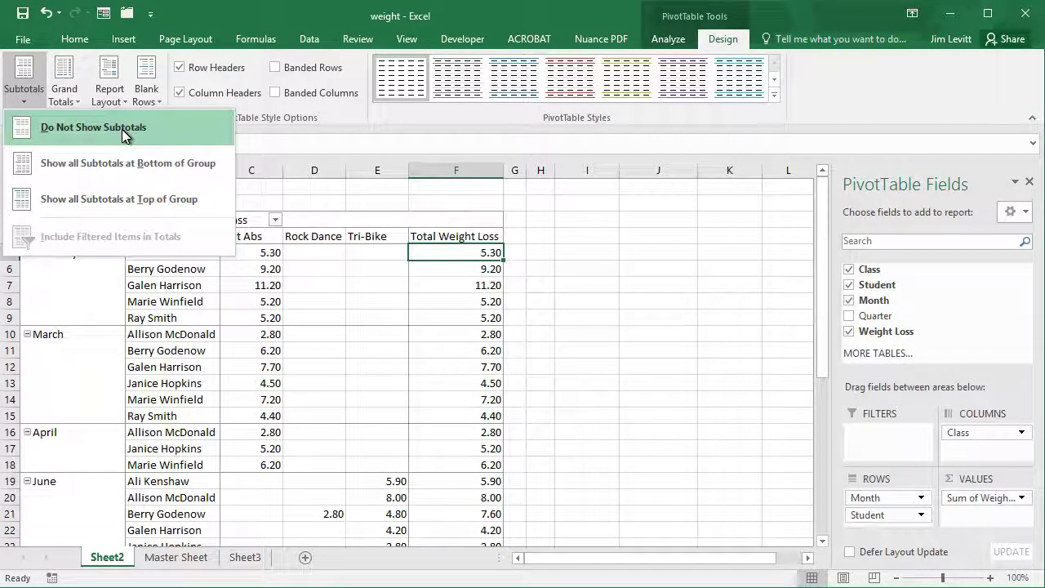
{"action": "left_click", "coordinate": [131, 169]}
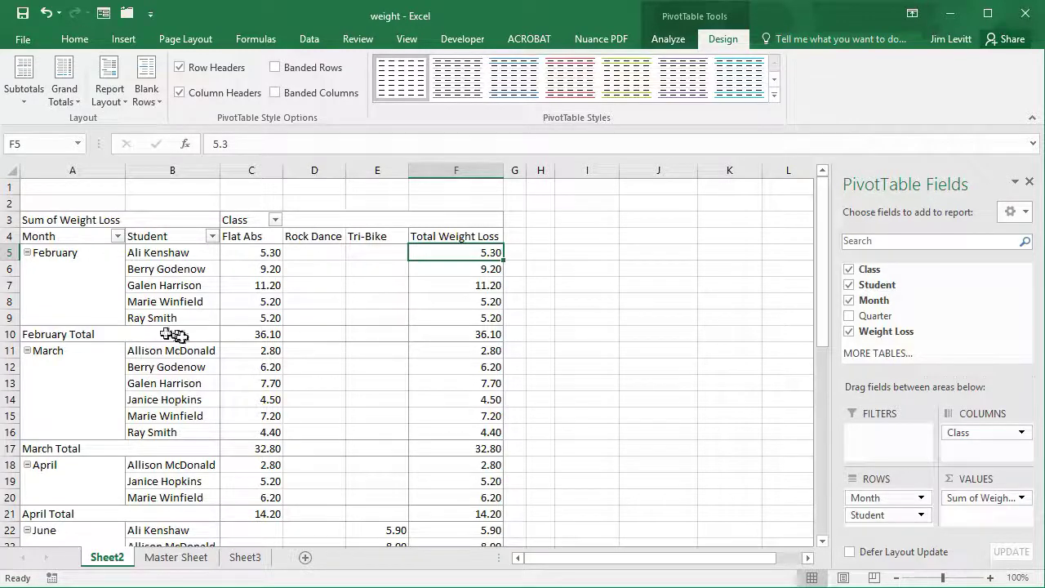
{"action": "scroll", "coordinate": [122, 461], "scroll_direction": "down", "scroll_amount": 3}
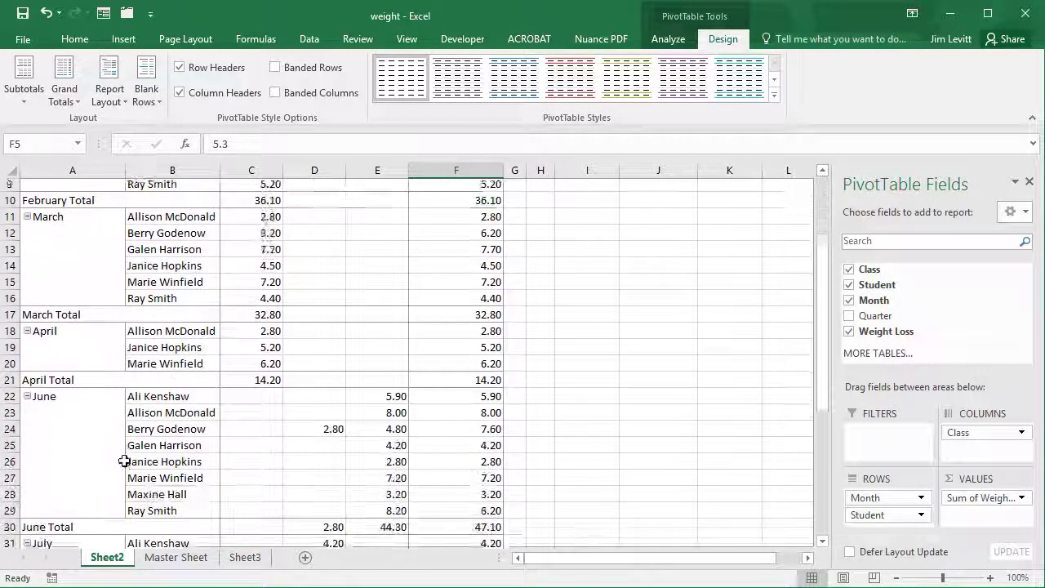
{"action": "scroll", "coordinate": [111, 406], "scroll_direction": "down", "scroll_amount": 3}
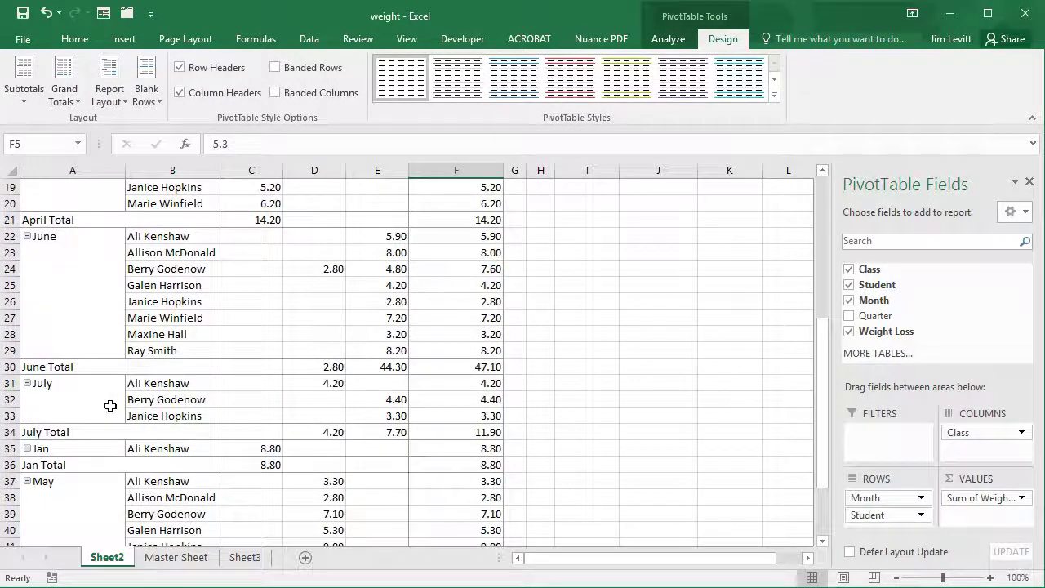
{"action": "scroll", "coordinate": [110, 405], "scroll_direction": "up", "scroll_amount": 4}
{"action": "scroll", "coordinate": [109, 404], "scroll_direction": "up", "scroll_amount": 2}
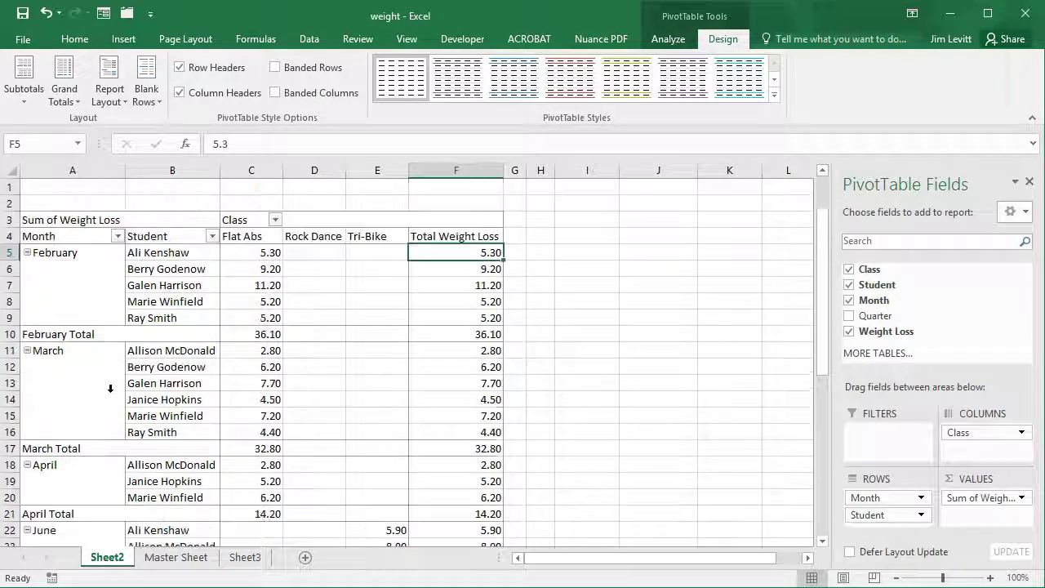
Step: Set the pivot table to show no subtotals for the month groups
{"action": "left_click", "coordinate": [25, 82]}
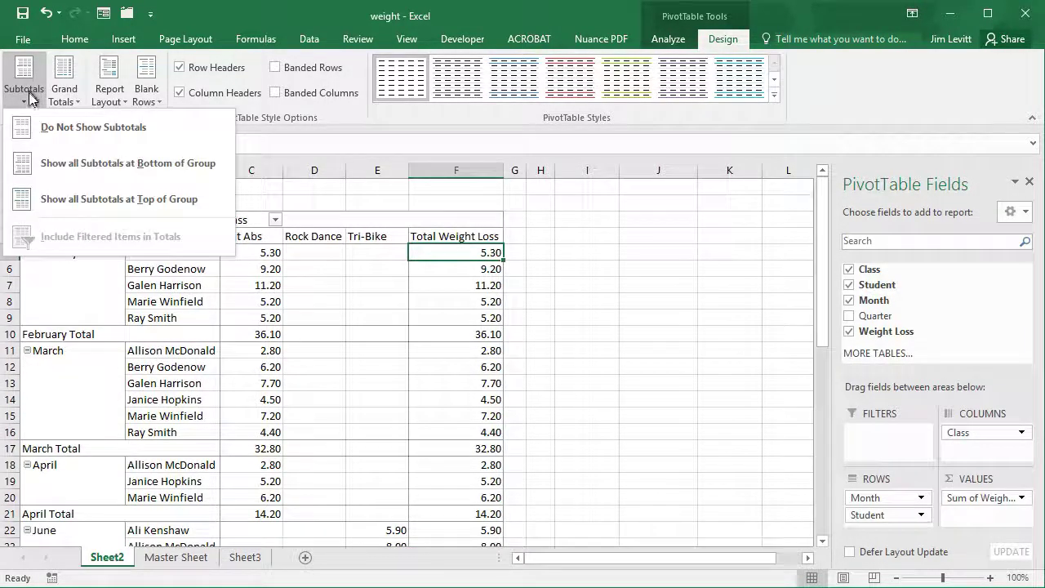
{"action": "left_click", "coordinate": [29, 131]}
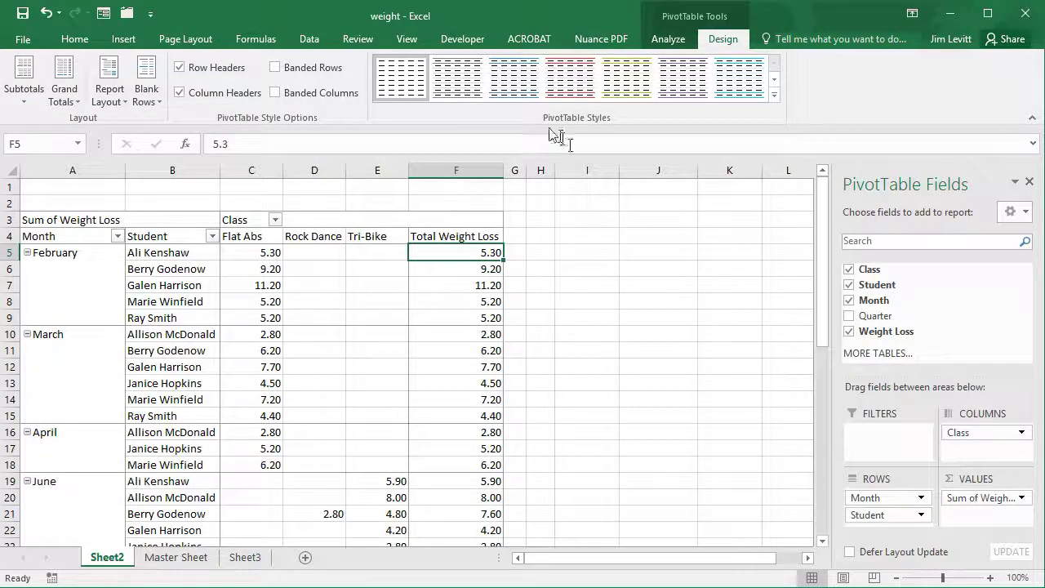
Step: Try a light style on the pivot table, followed by the green style from the first row of the Medium set
{"action": "left_click", "coordinate": [471, 94]}
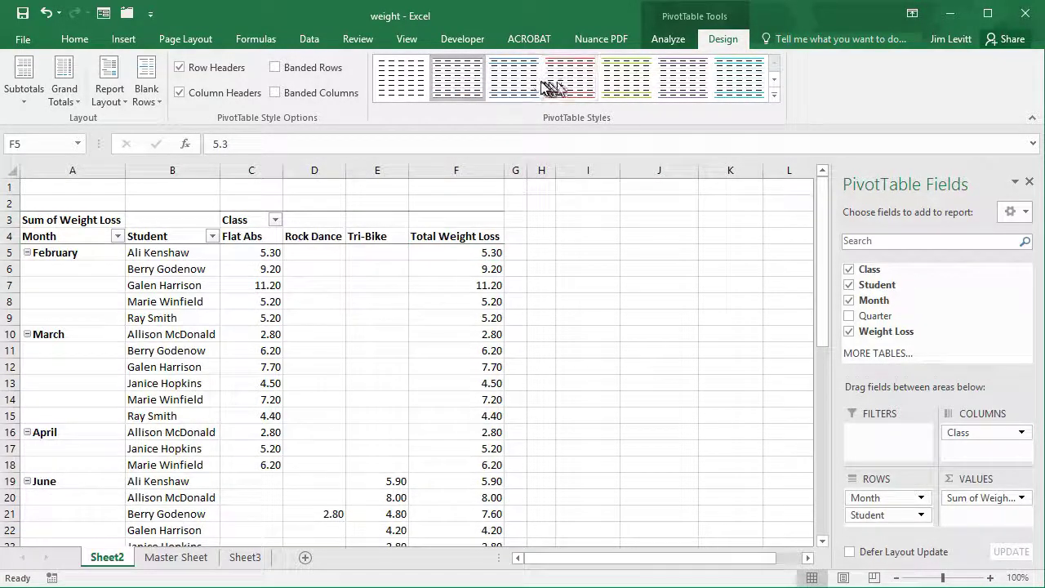
{"action": "left_click", "coordinate": [774, 95]}
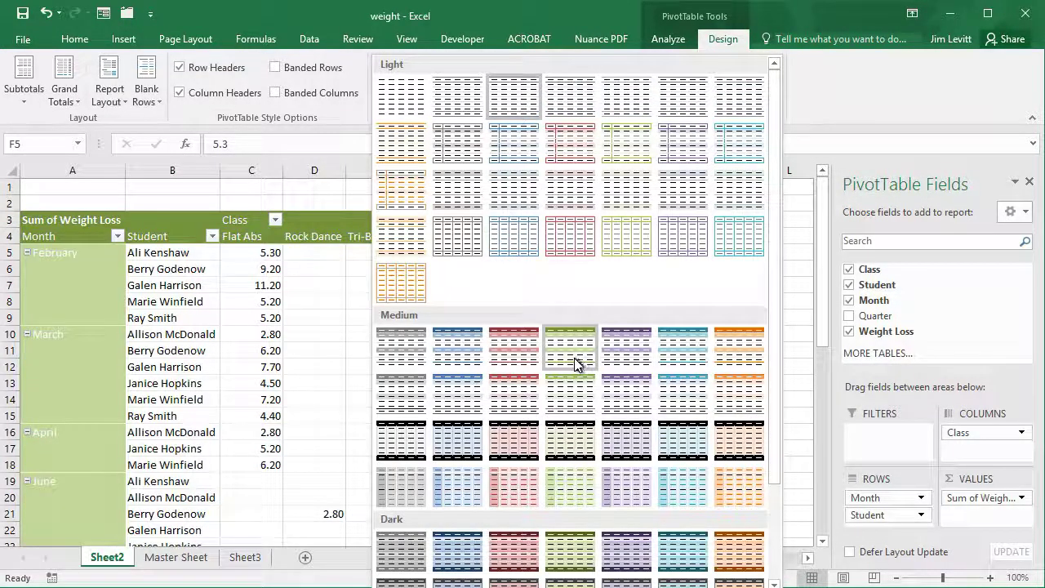
{"action": "left_click", "coordinate": [575, 363]}
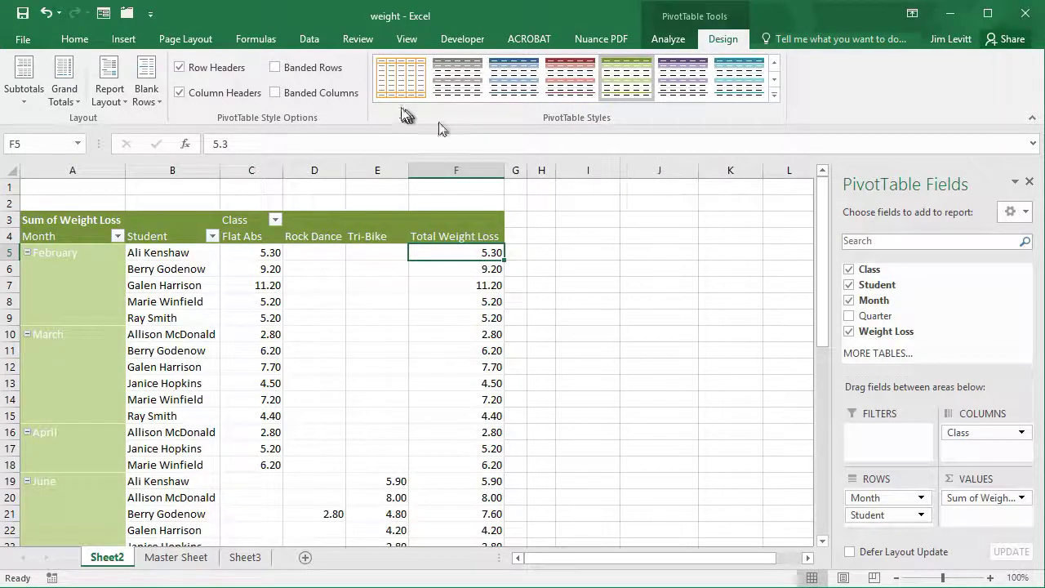
Step: Enable banded rows, apply Pivot Style Medium 27 to the pivot table, and review the banding down the table
{"action": "left_click", "coordinate": [277, 71]}
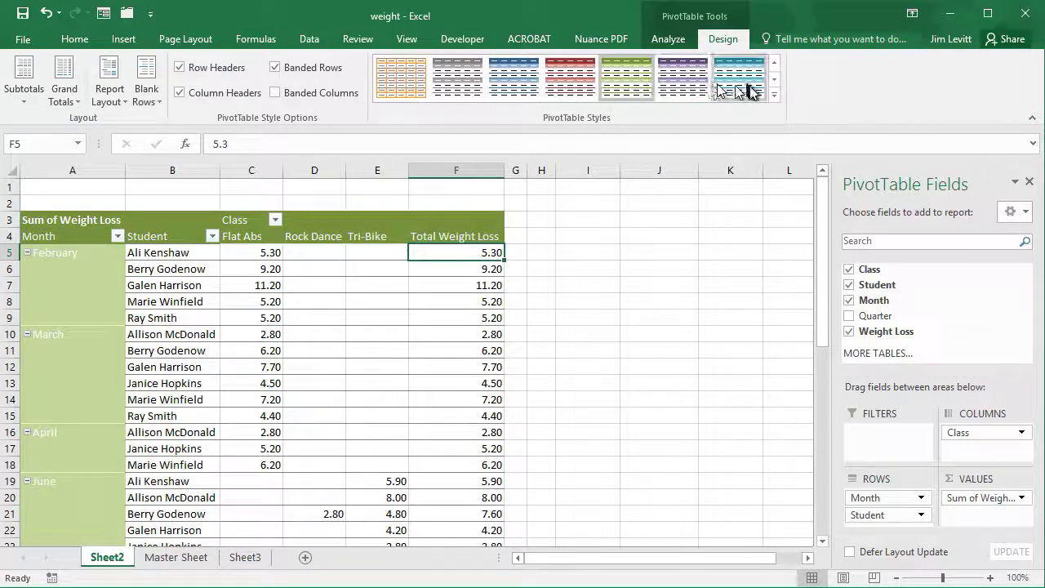
{"action": "left_click", "coordinate": [772, 97]}
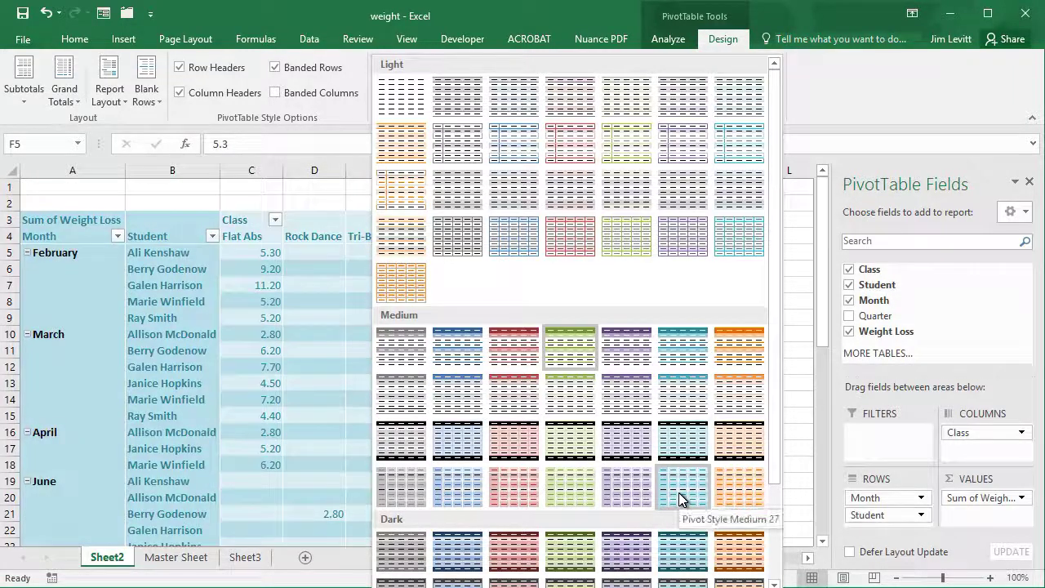
{"action": "left_click", "coordinate": [678, 492]}
{"action": "scroll", "coordinate": [599, 278], "scroll_direction": "down", "scroll_amount": 10}
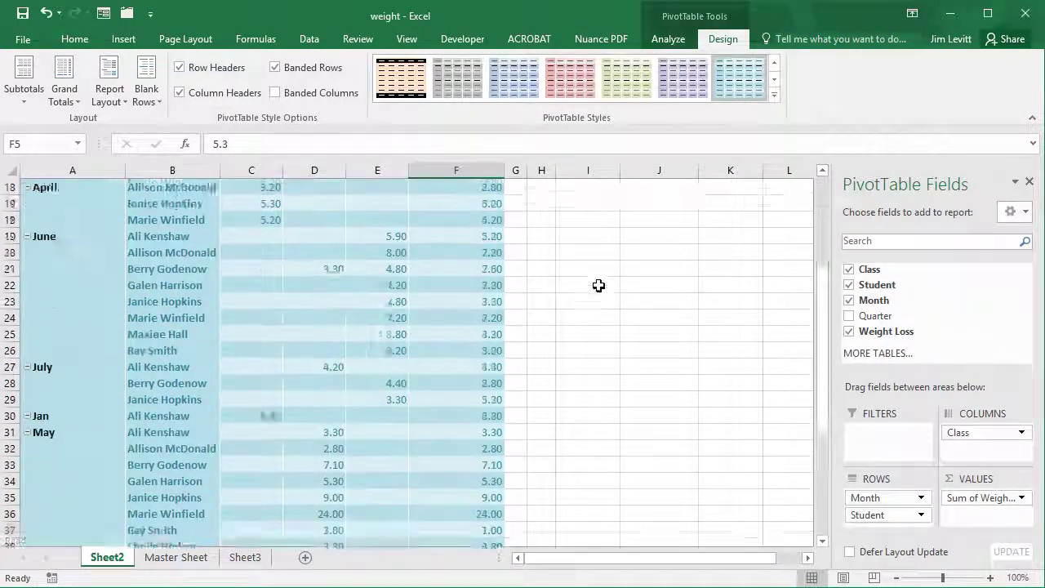
{"action": "scroll", "coordinate": [599, 289], "scroll_direction": "up", "scroll_amount": 4}
{"action": "scroll", "coordinate": [599, 289], "scroll_direction": "up", "scroll_amount": 6}
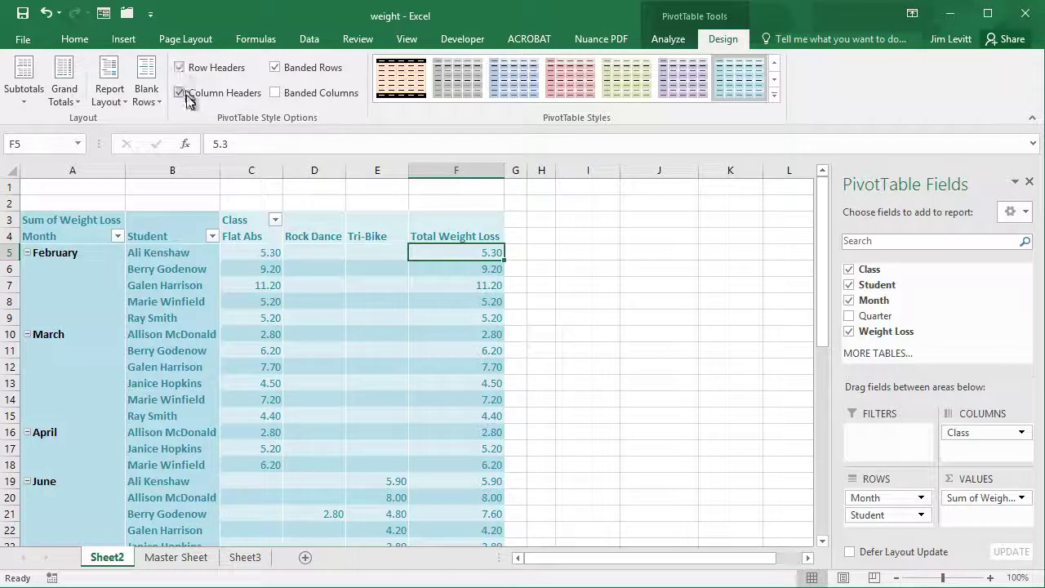
Step: Switch the row header and column header formatting off and back on to compare their effect on the pivot table
{"action": "left_click", "coordinate": [181, 68]}
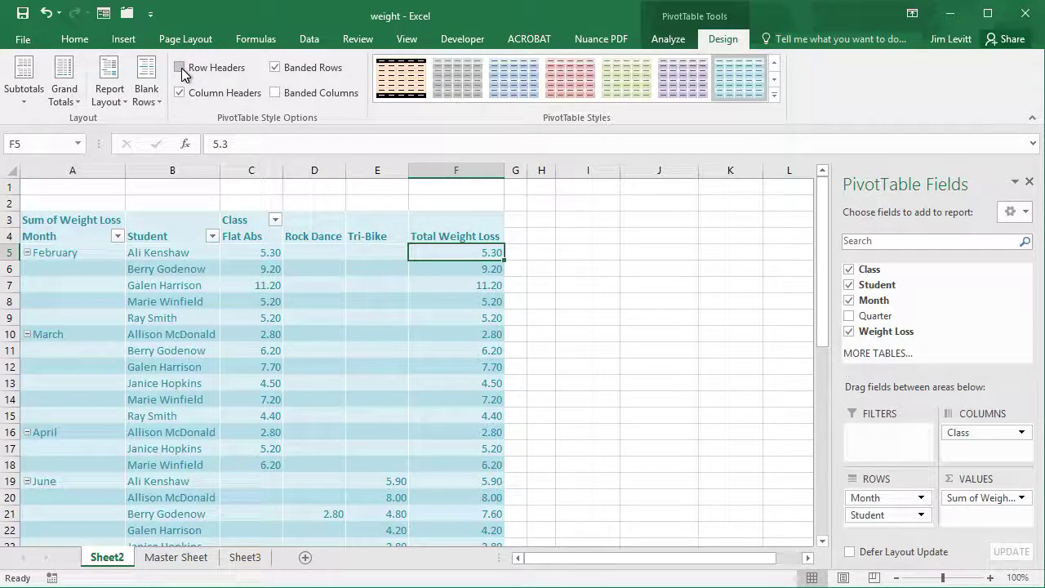
{"action": "left_click", "coordinate": [181, 68]}
{"action": "left_click", "coordinate": [181, 69]}
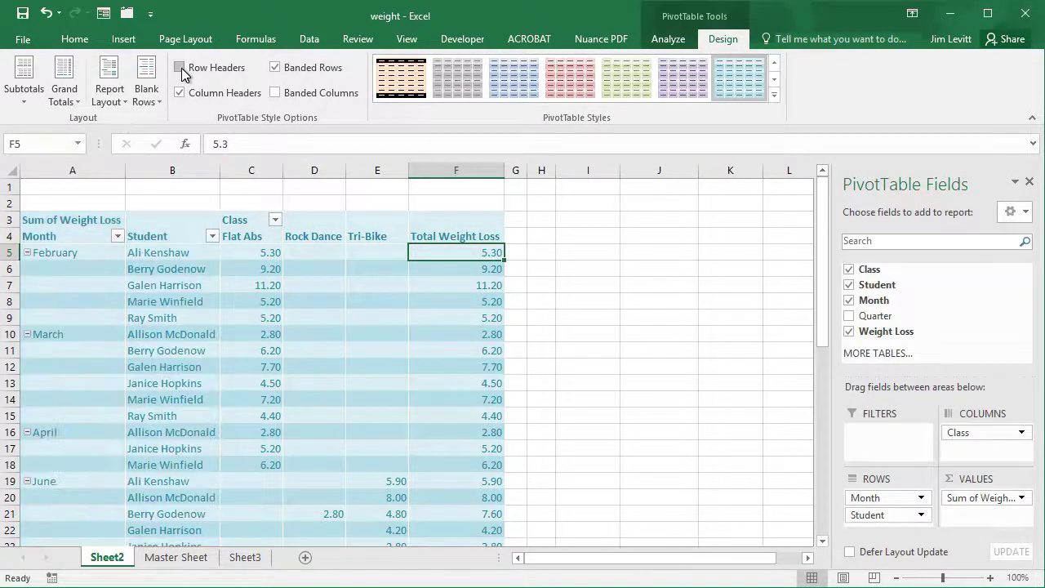
{"action": "left_click", "coordinate": [180, 69]}
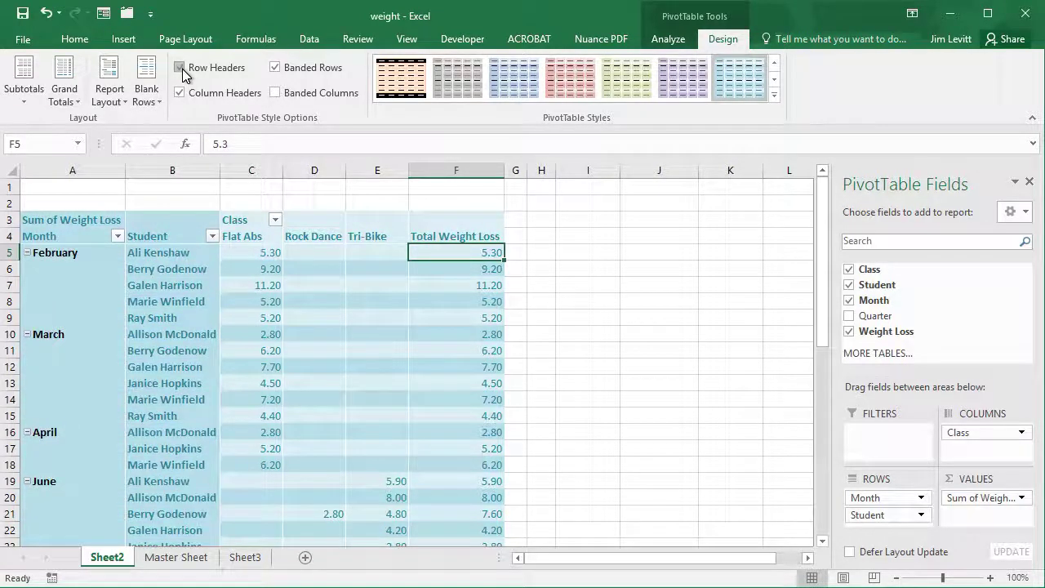
{"action": "left_click", "coordinate": [180, 93]}
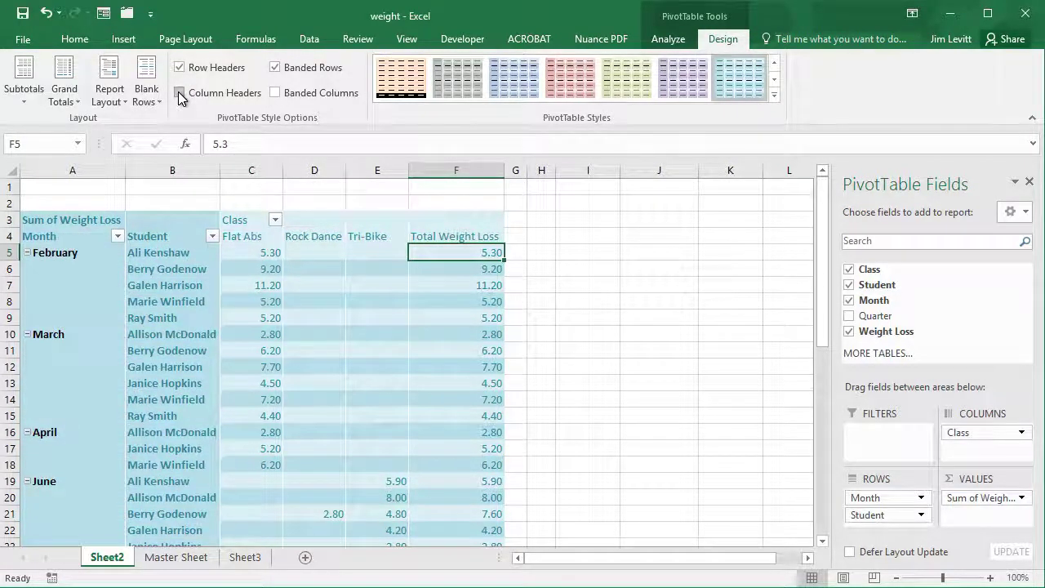
{"action": "left_click", "coordinate": [181, 93]}
{"action": "left_click", "coordinate": [180, 94]}
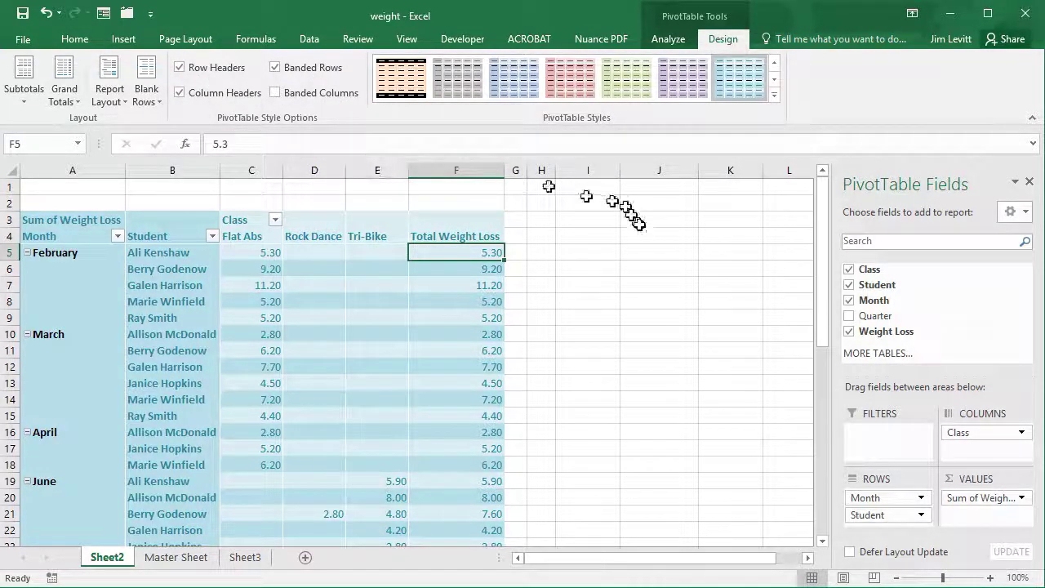
Step: Examine the styled pivot table from the month groups to the total row, both with a pivot cell and an outside cell selected
{"action": "scroll", "coordinate": [597, 291], "scroll_direction": "down", "scroll_amount": 5}
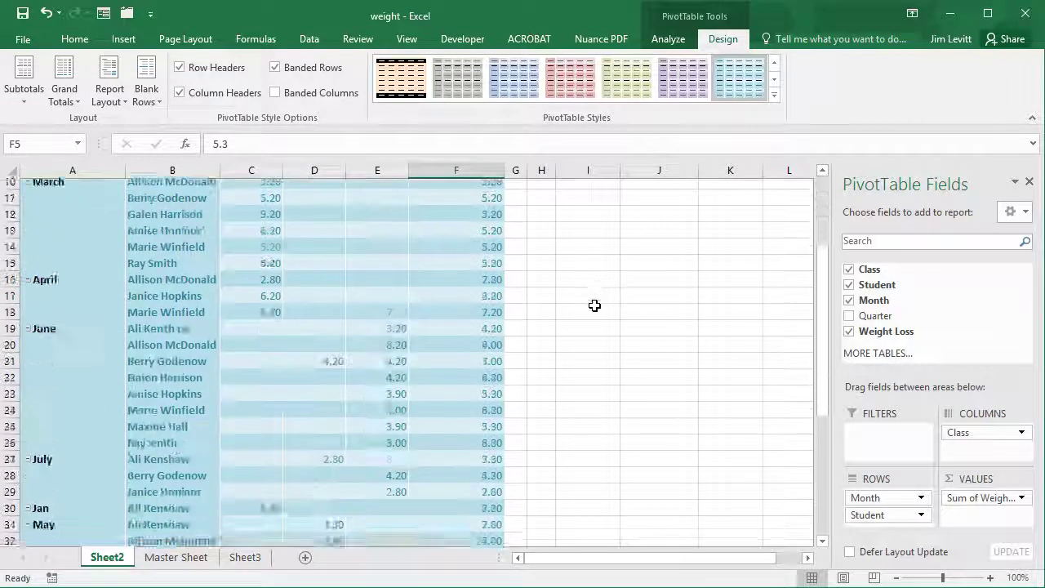
{"action": "left_click", "coordinate": [398, 285]}
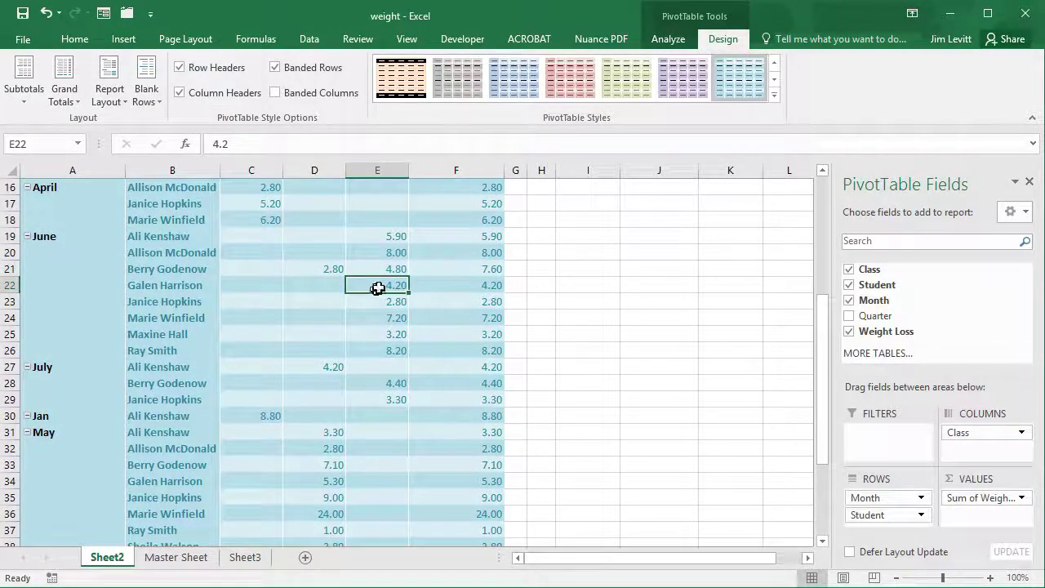
{"action": "mouse_move", "coordinate": [379, 288]}
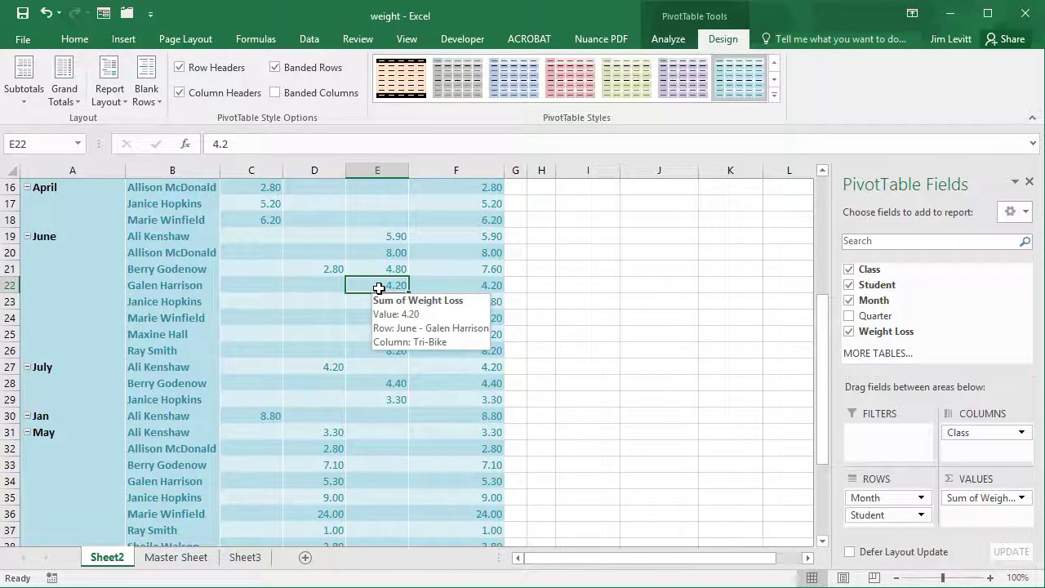
{"action": "scroll", "coordinate": [379, 288], "scroll_direction": "up", "scroll_amount": 5}
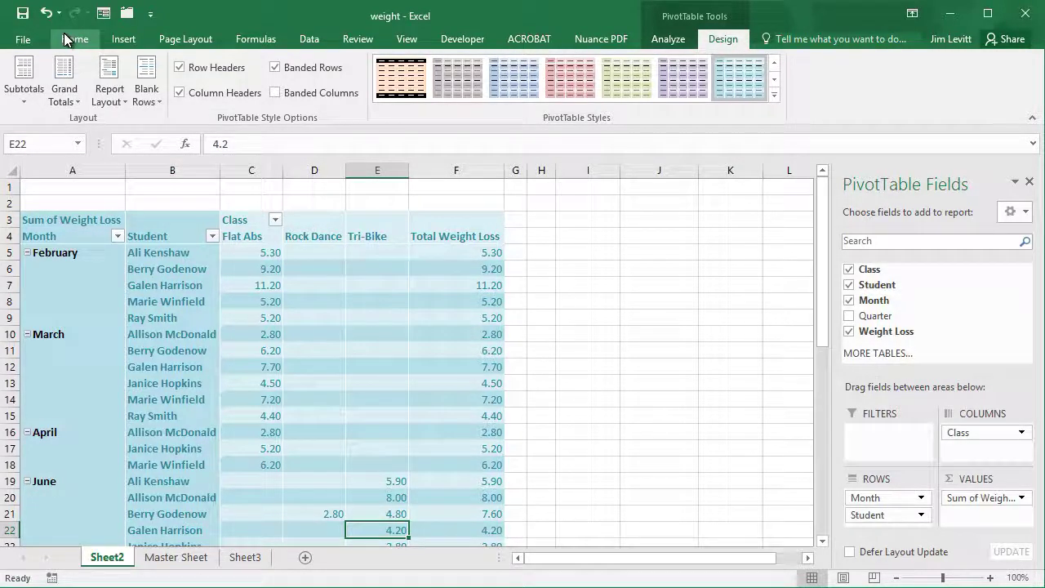
{"action": "scroll", "coordinate": [560, 290], "scroll_direction": "down", "scroll_amount": 7}
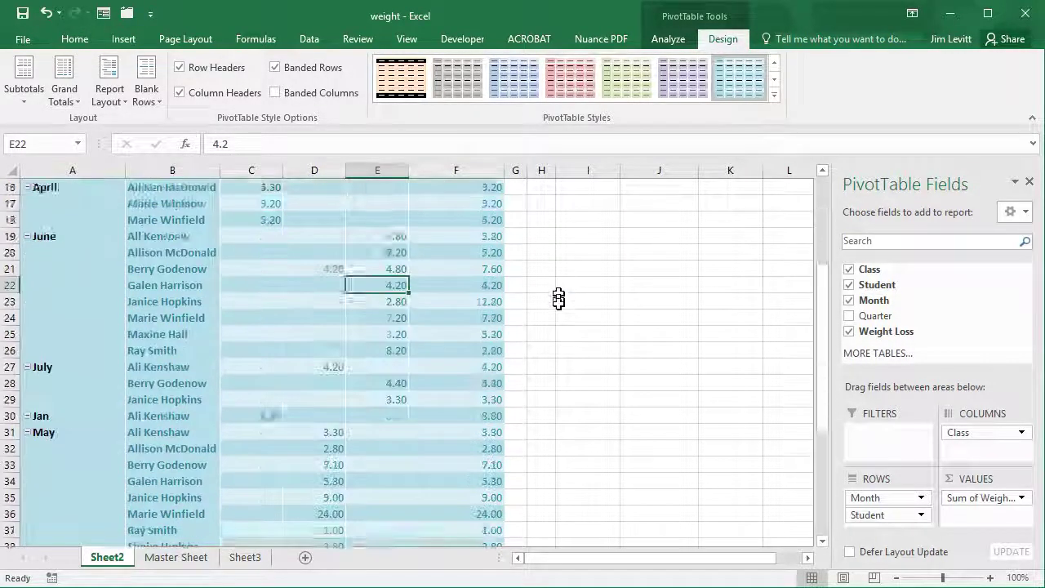
{"action": "scroll", "coordinate": [558, 304], "scroll_direction": "down", "scroll_amount": 2}
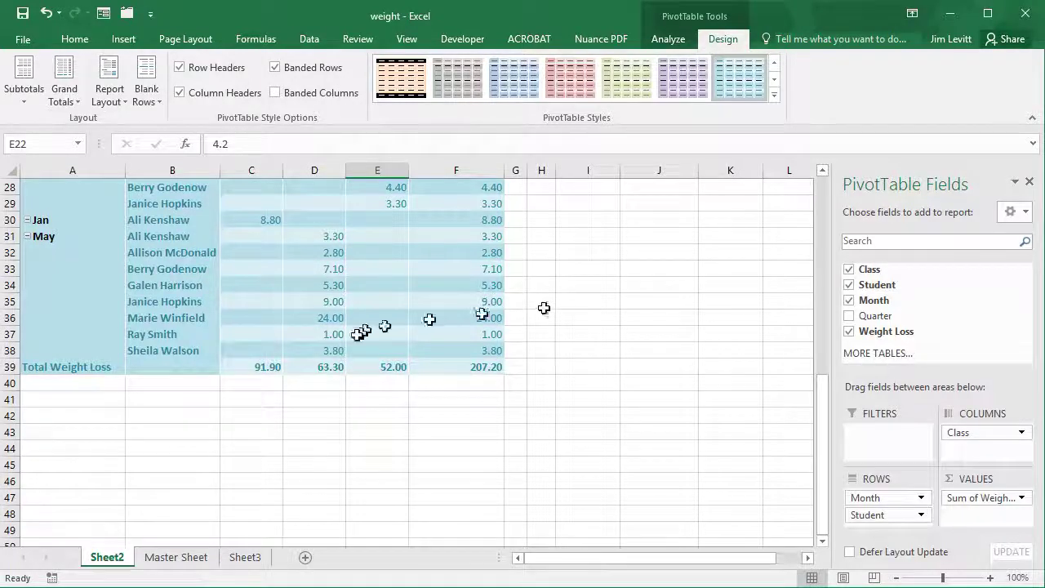
{"action": "left_click", "coordinate": [294, 414]}
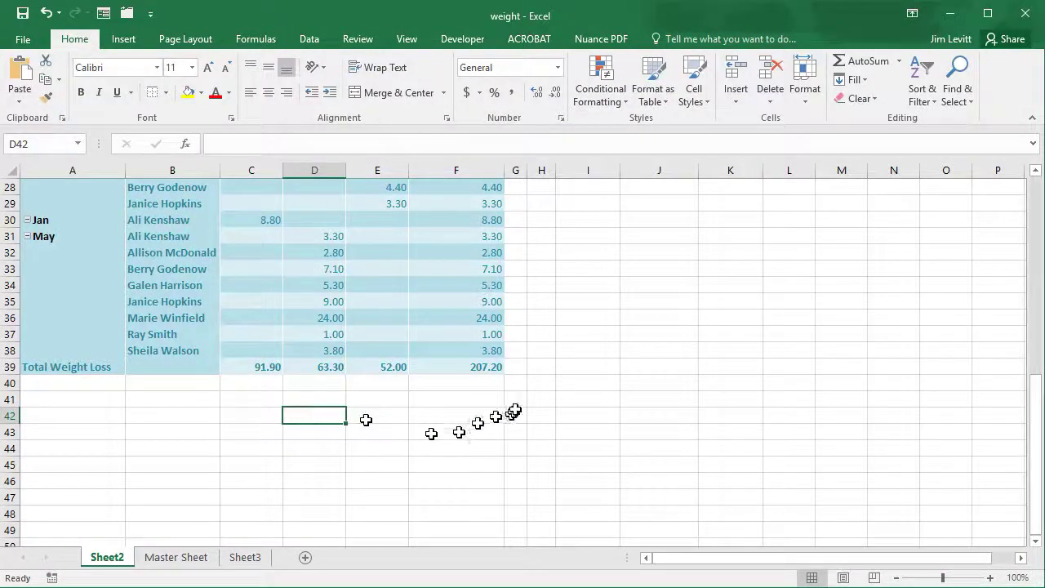
{"action": "scroll", "coordinate": [525, 394], "scroll_direction": "up", "scroll_amount": 7}
{"action": "scroll", "coordinate": [525, 395], "scroll_direction": "up", "scroll_amount": 2}
{"action": "scroll", "coordinate": [525, 394], "scroll_direction": "down", "scroll_amount": 2}
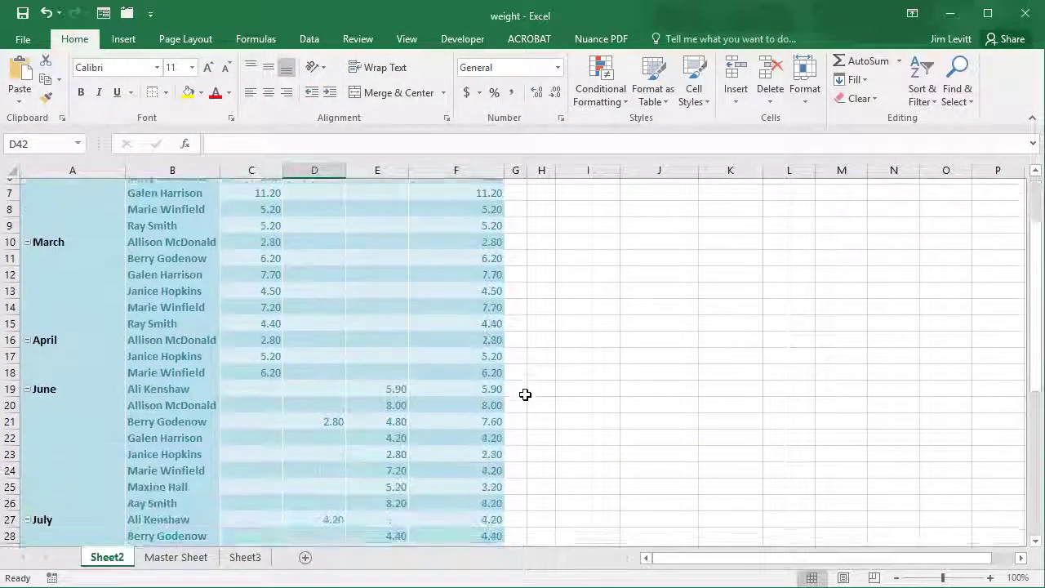
{"action": "scroll", "coordinate": [525, 395], "scroll_direction": "up", "scroll_amount": 1}
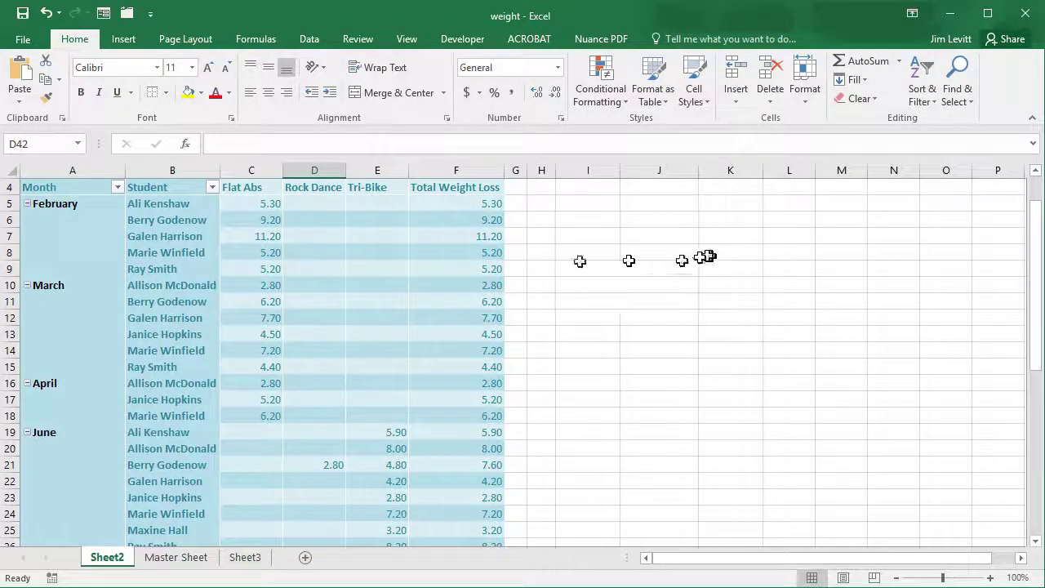
Step: Remove the Month field from the pivot table so weight loss is summarized by student, and examine the result
{"action": "left_click", "coordinate": [370, 264]}
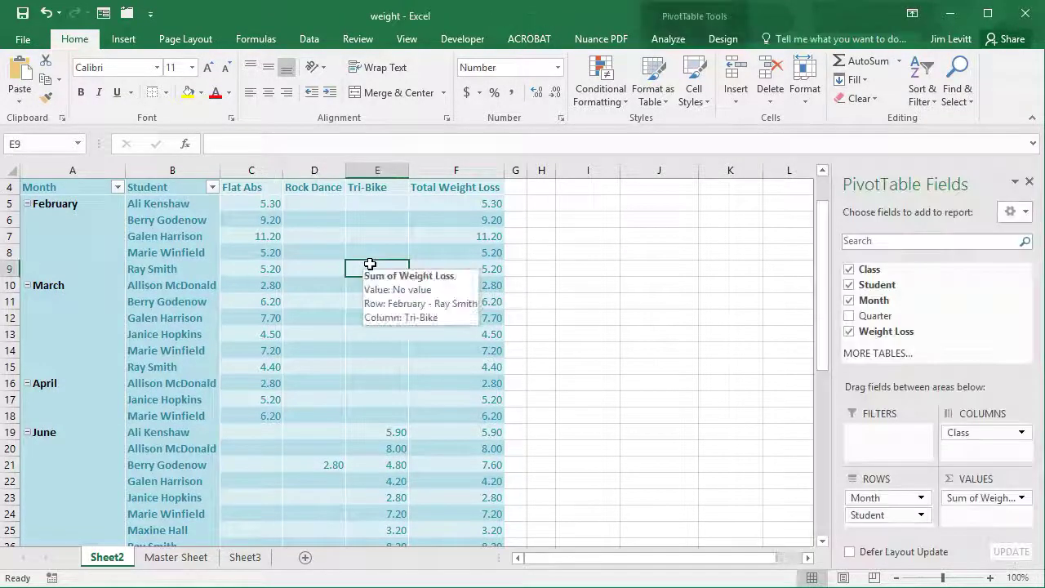
{"action": "left_click", "coordinate": [848, 300]}
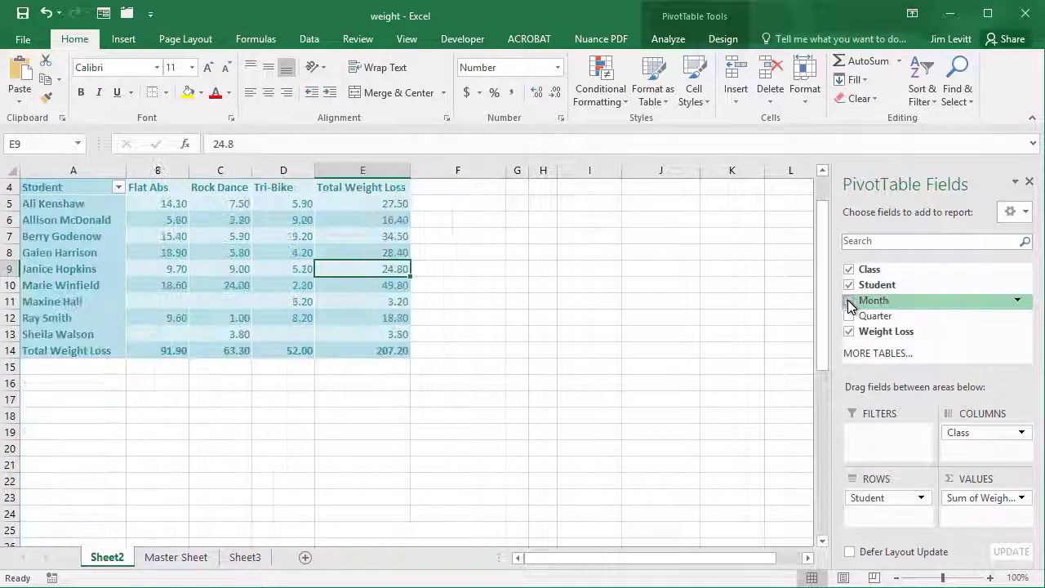
{"action": "scroll", "coordinate": [516, 335], "scroll_direction": "up", "scroll_amount": 1}
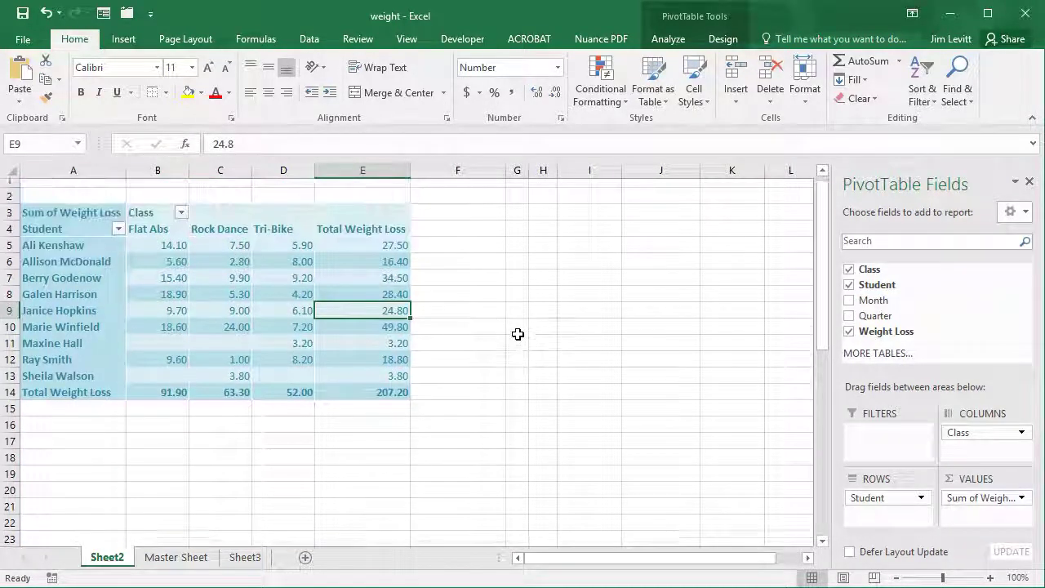
{"action": "mouse_move", "coordinate": [146, 302]}
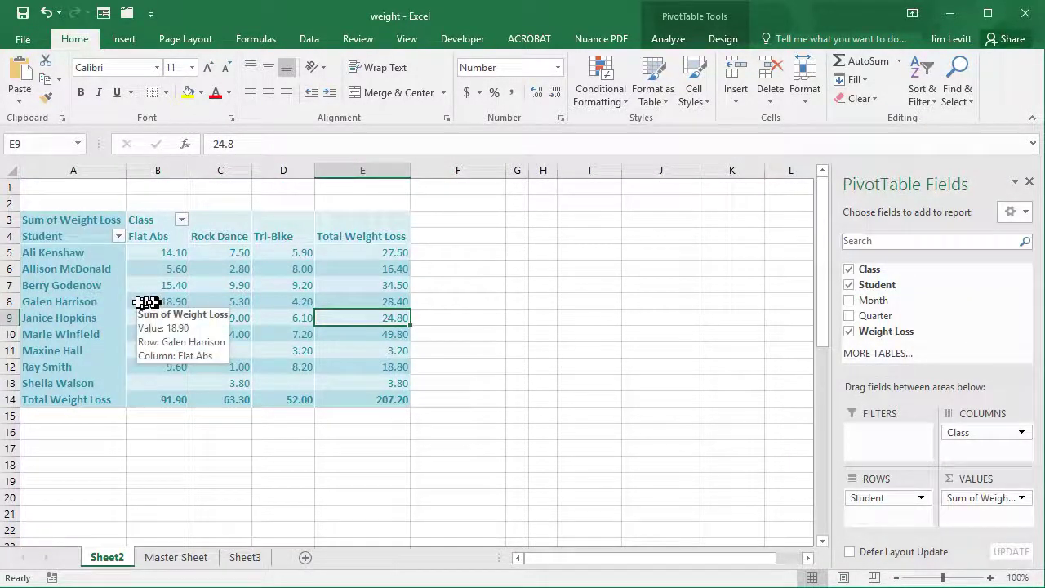
Step: Replace the Student field with Month so the pivot table summarizes weight loss by month and class
{"action": "left_click", "coordinate": [850, 286]}
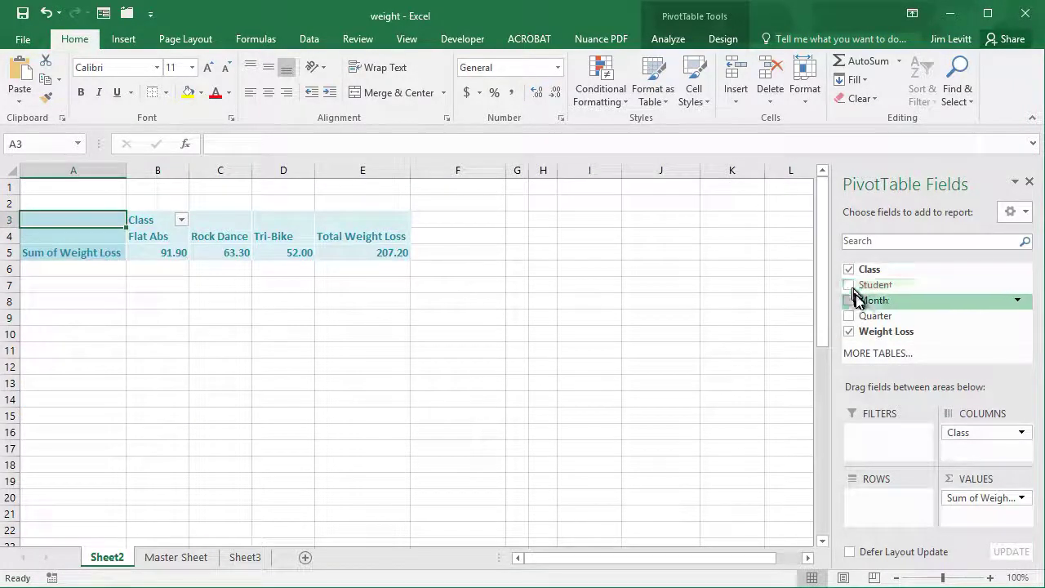
{"action": "left_click", "coordinate": [849, 302]}
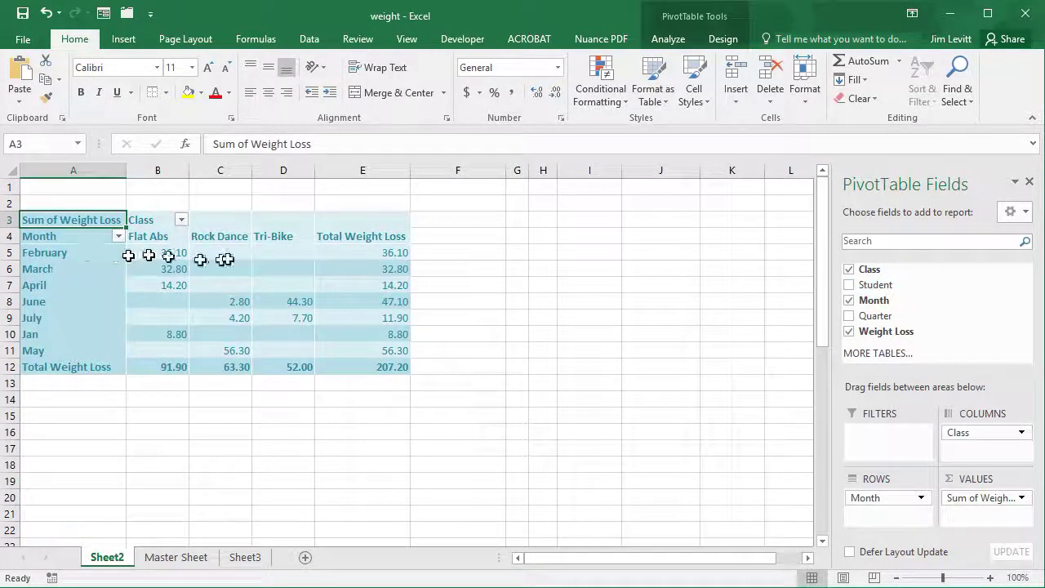